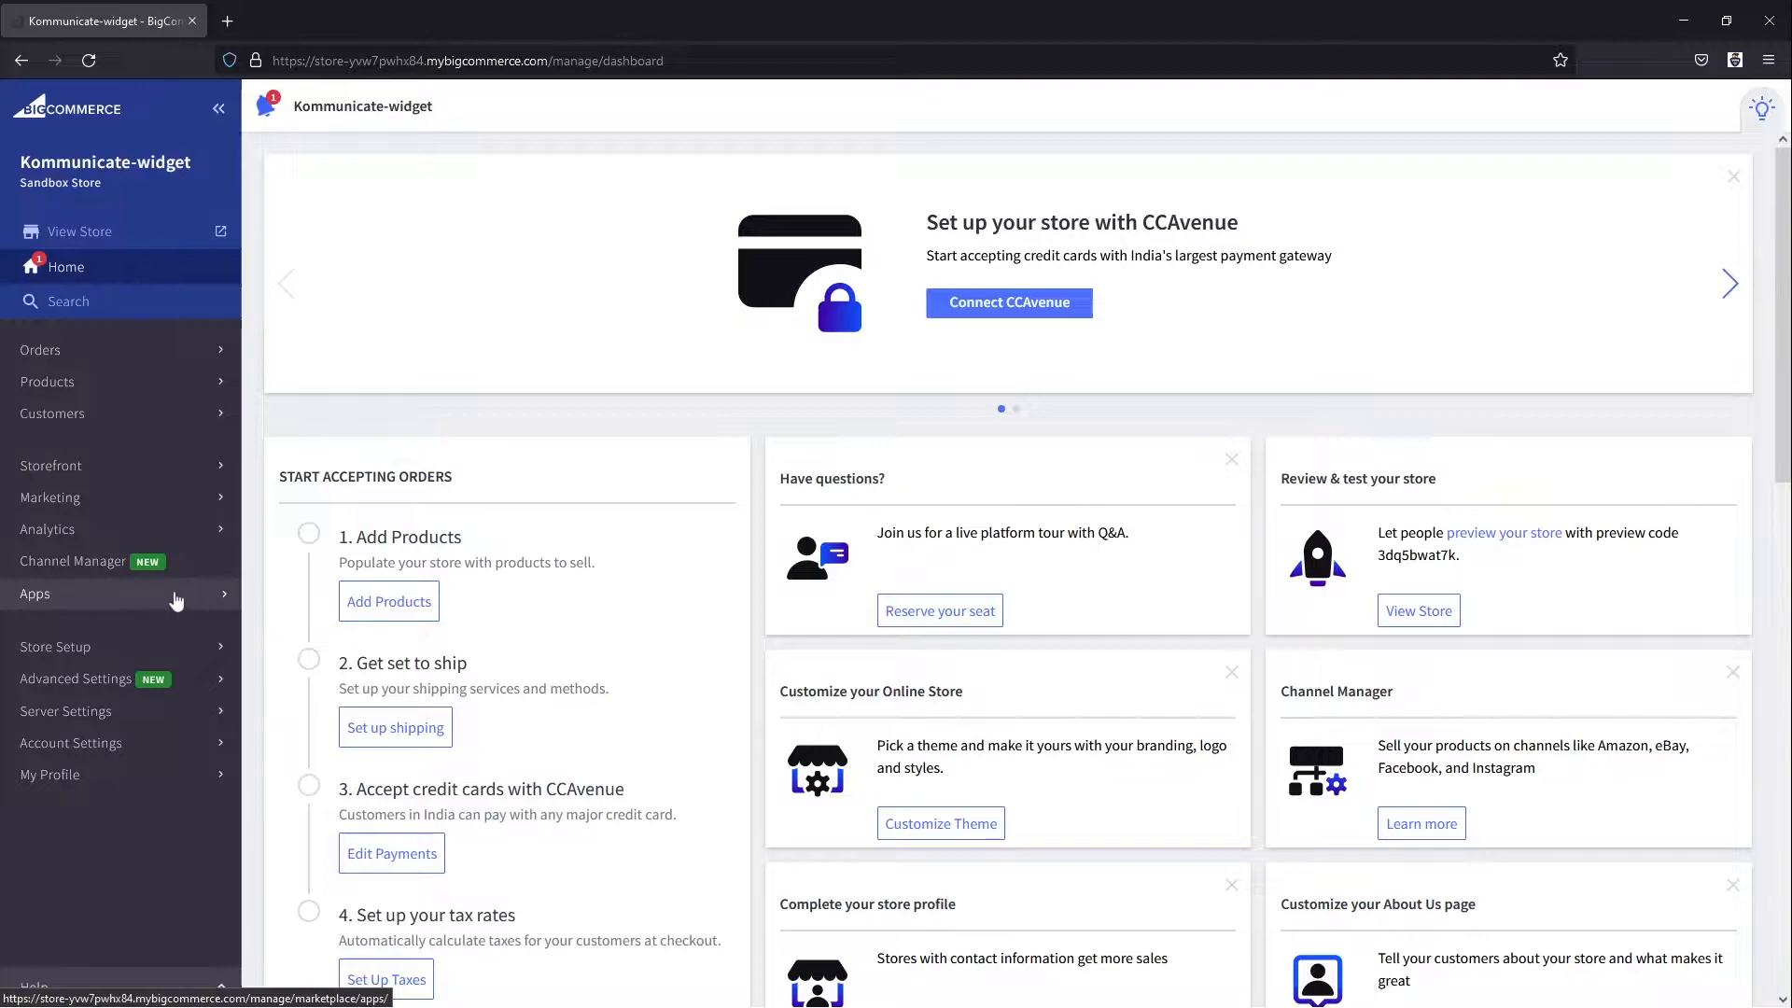
# Step: Find Kommunicate.io in the BigCommerce apps marketplace by searching for "kommu" and install it on the existing store
pyautogui.click(177, 600)
pyautogui.click(919, 379)
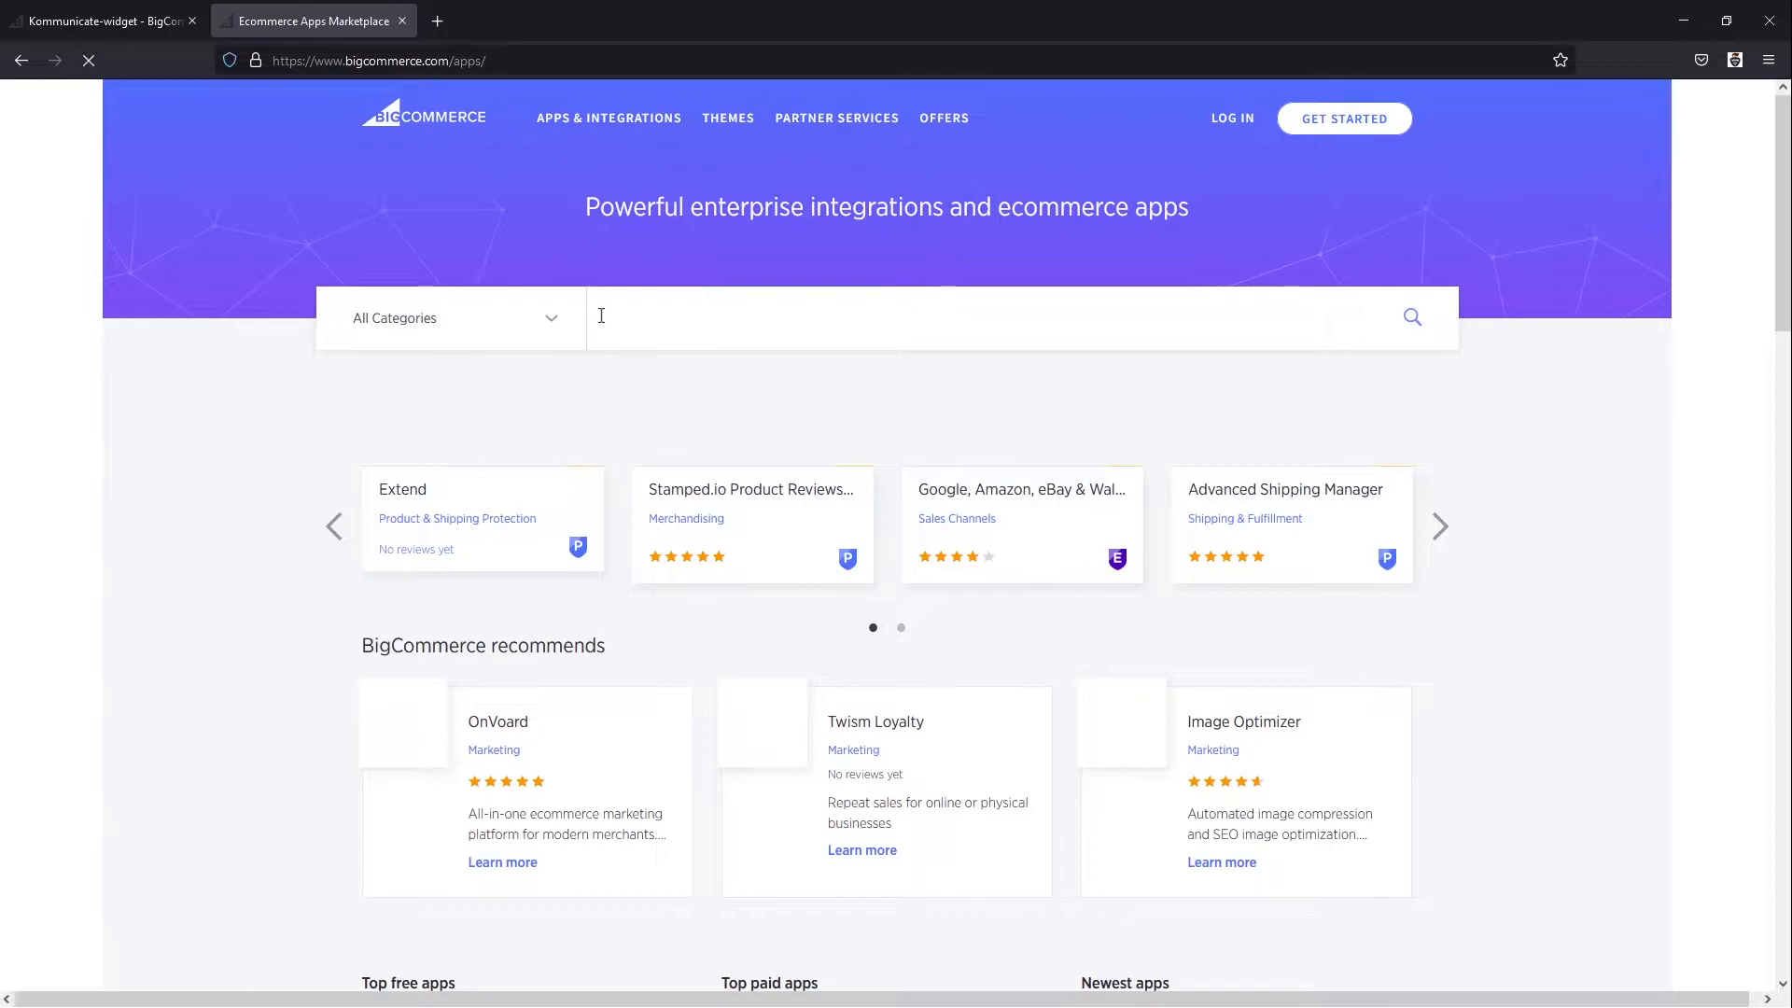
pyautogui.click(601, 316)
pyautogui.write('kommu')
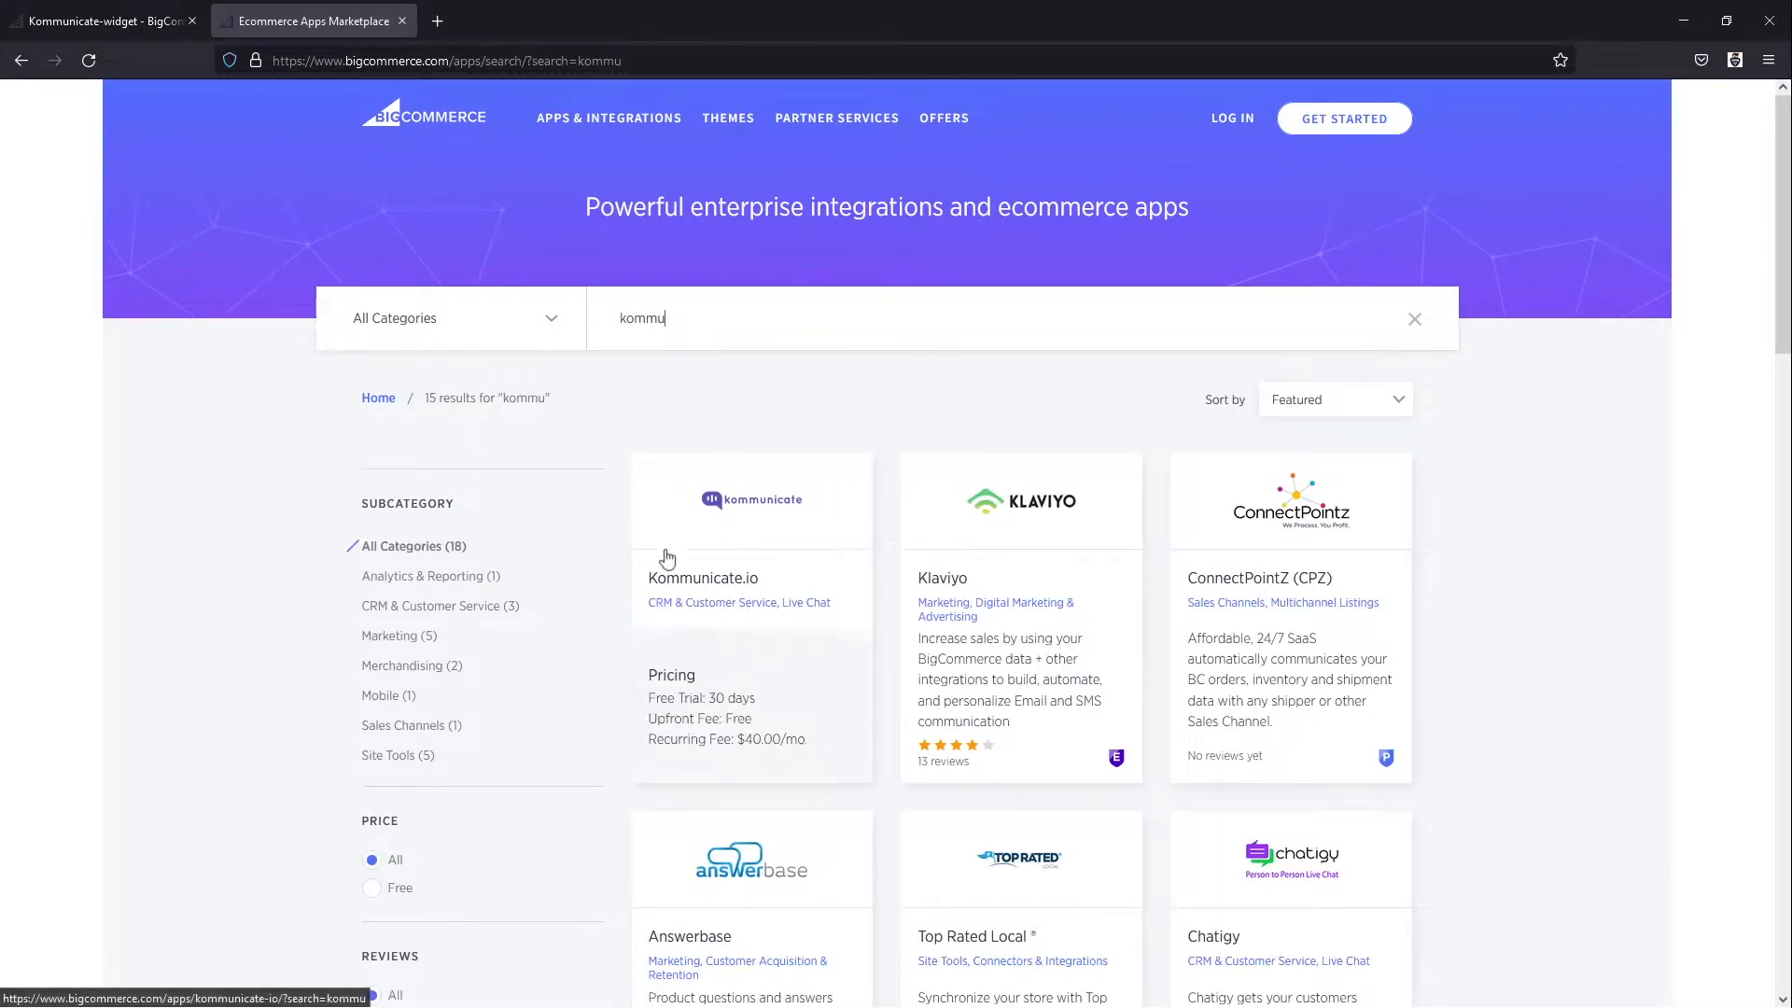
pyautogui.click(742, 554)
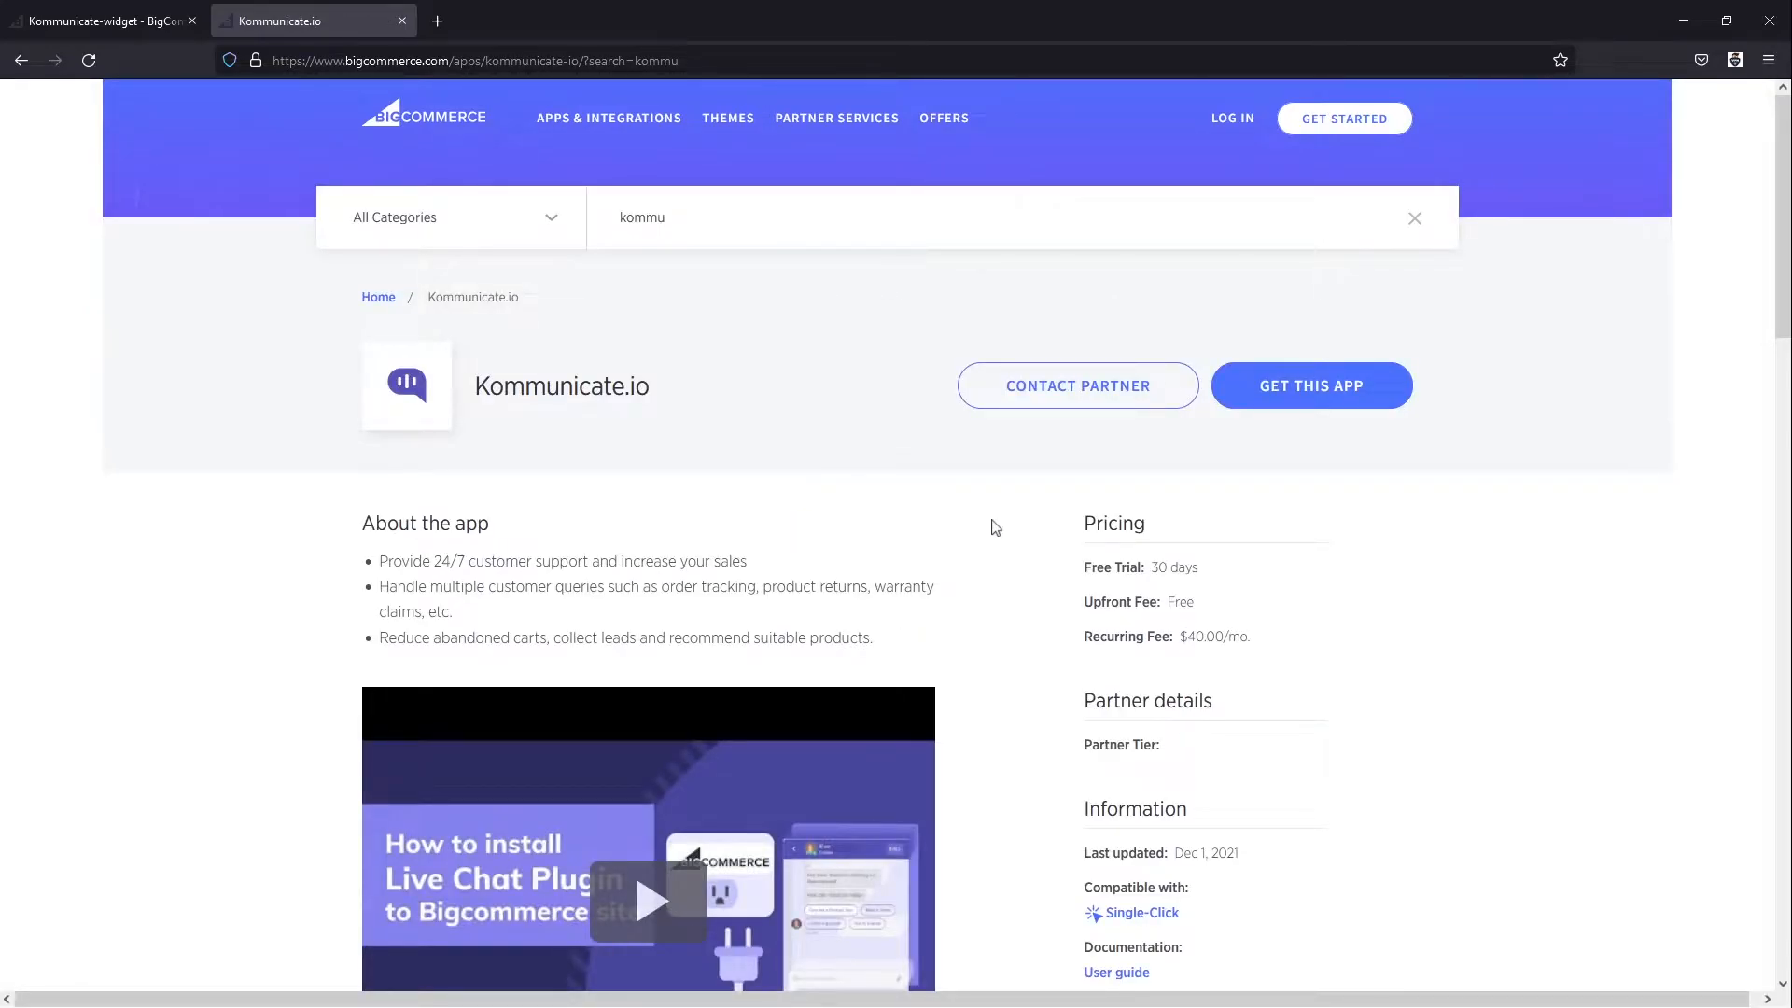
pyautogui.click(1330, 408)
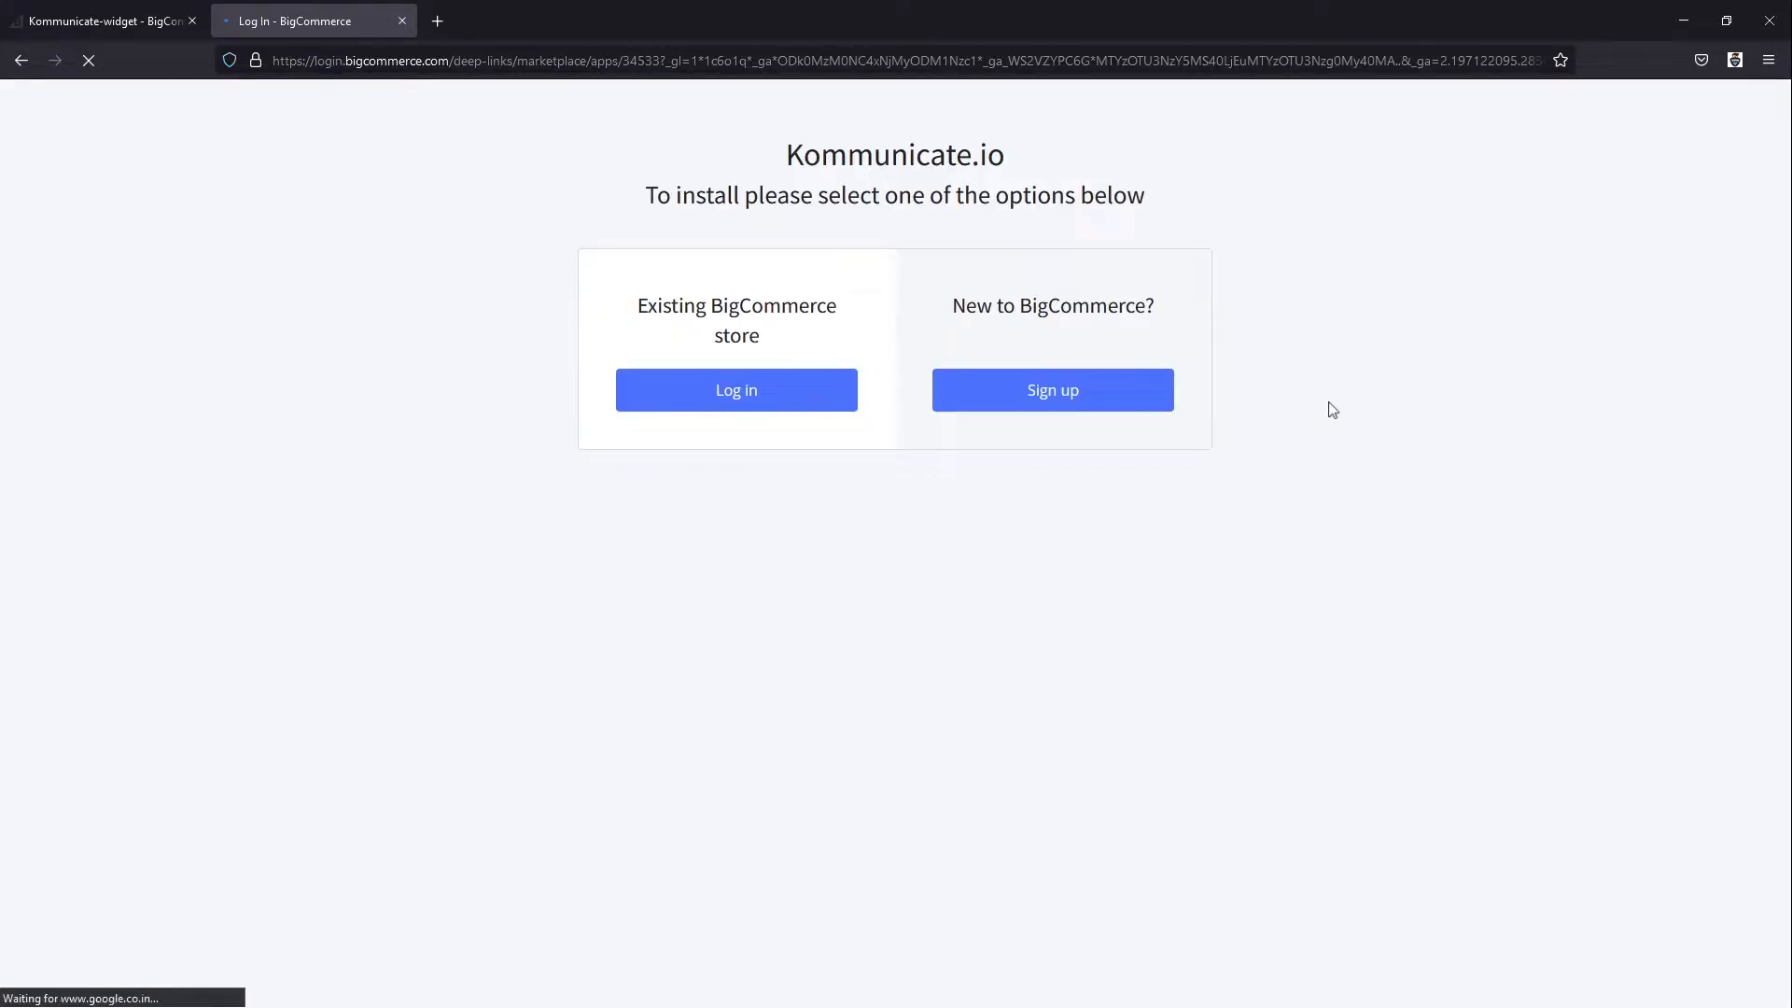
pyautogui.click(679, 392)
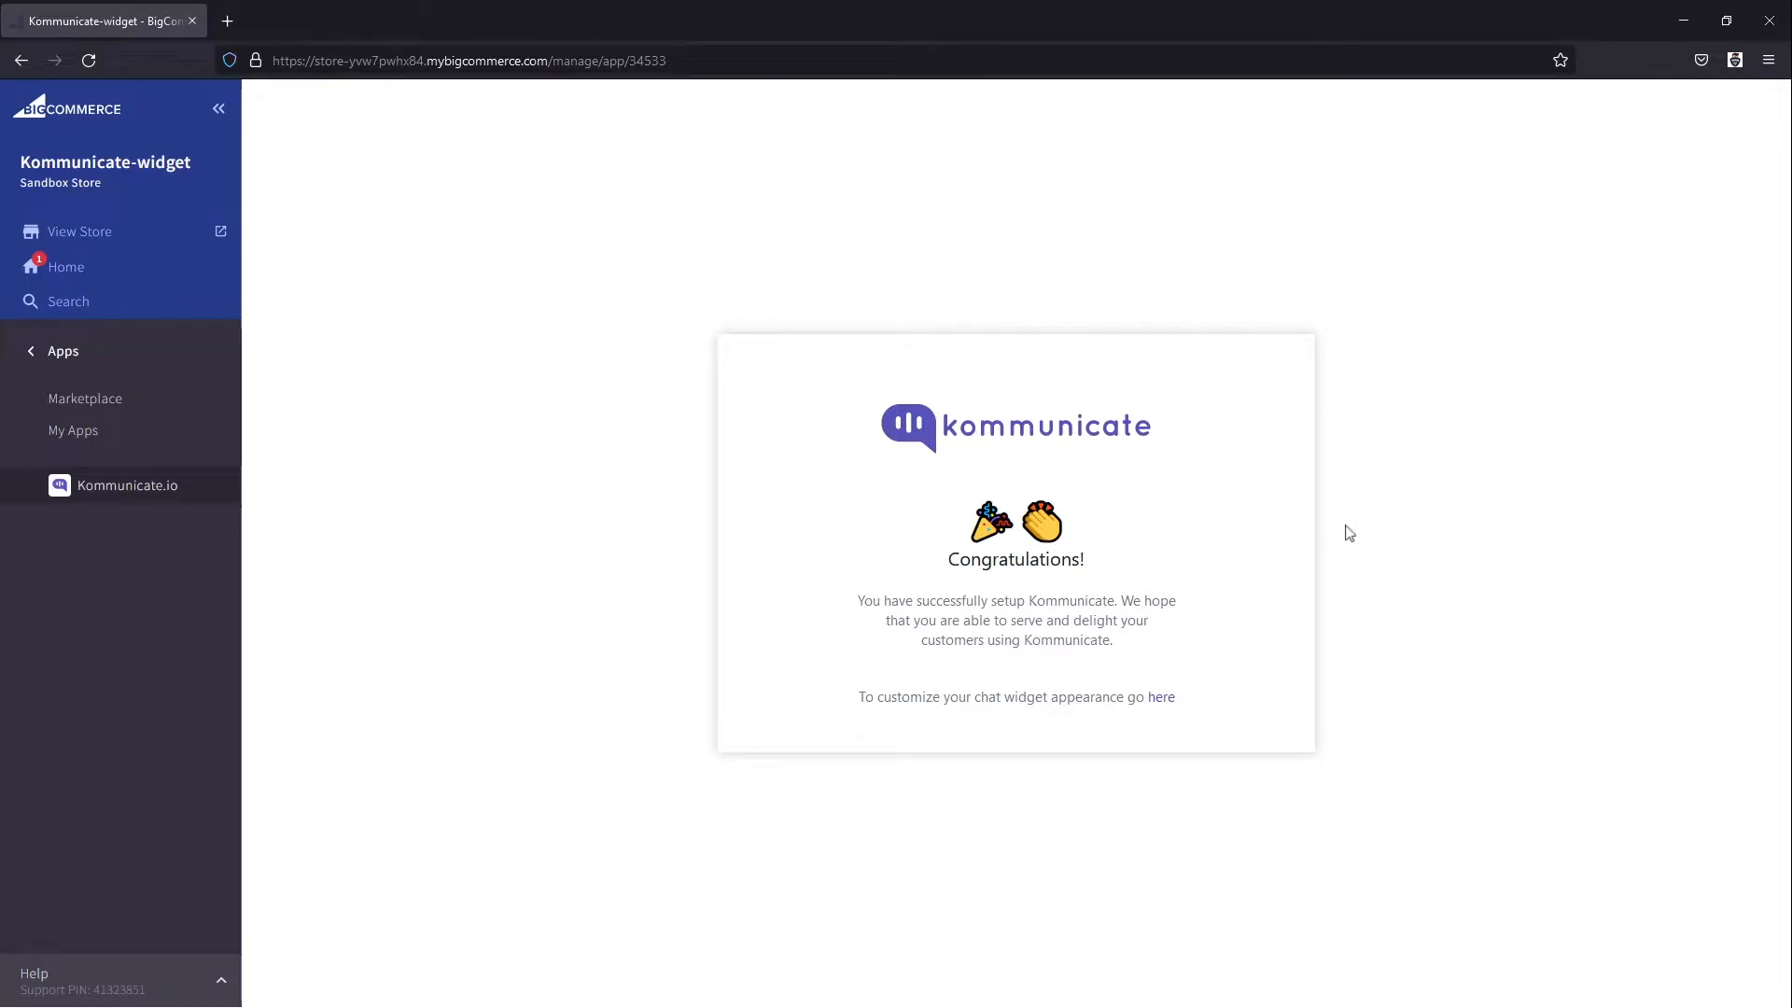
# Step: In the Kommunicate chat widget styling, choose color #5553b7 and the overlapping-squares launcher icon, and close the customization page
pyautogui.click(1160, 699)
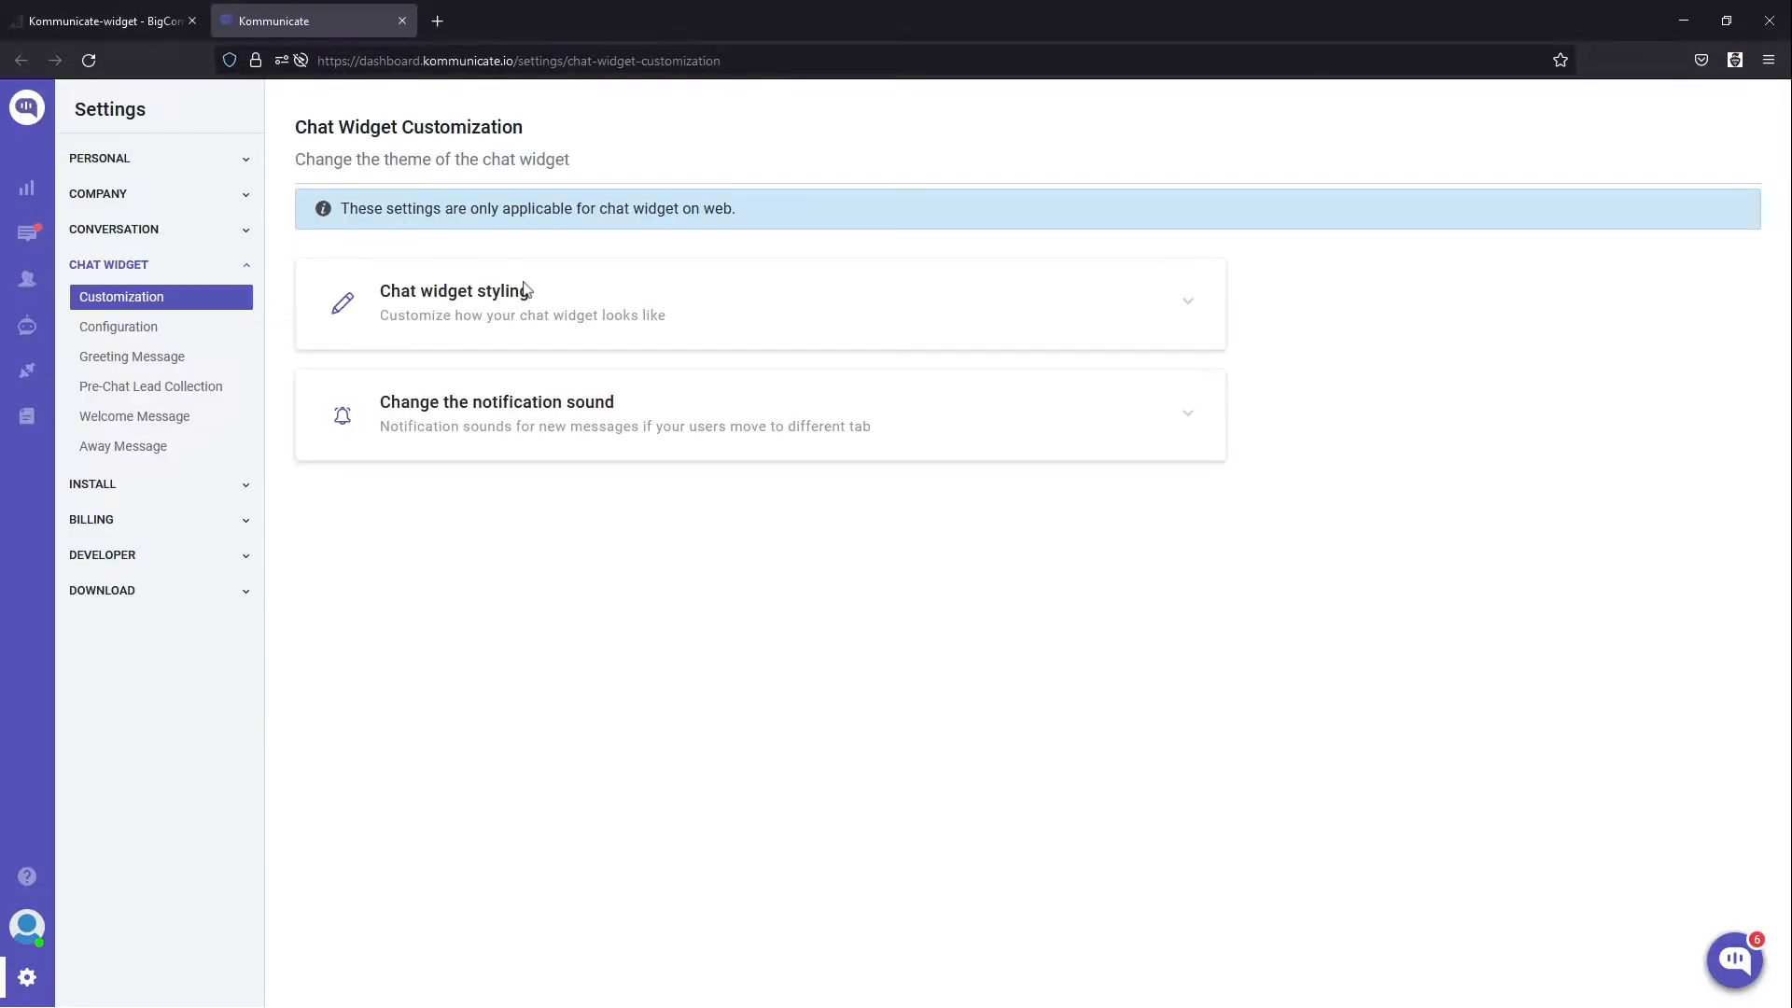
pyautogui.click(527, 295)
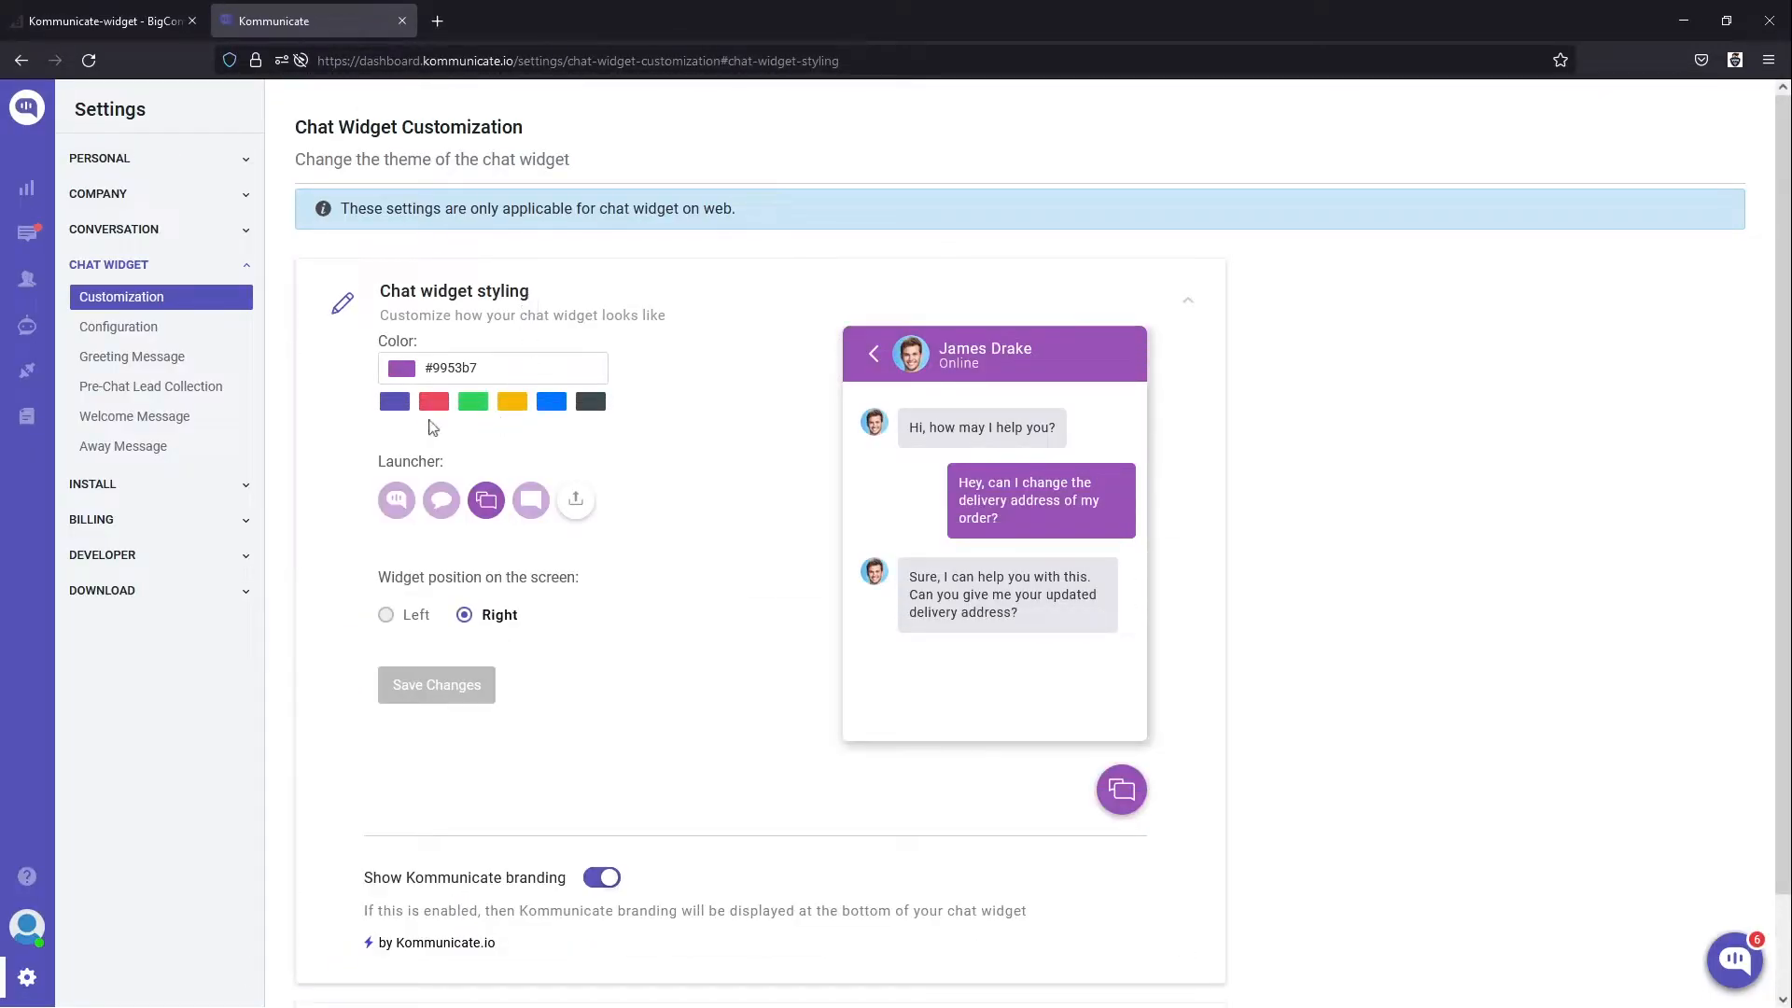
pyautogui.click(394, 402)
pyautogui.click(397, 508)
pyautogui.click(486, 504)
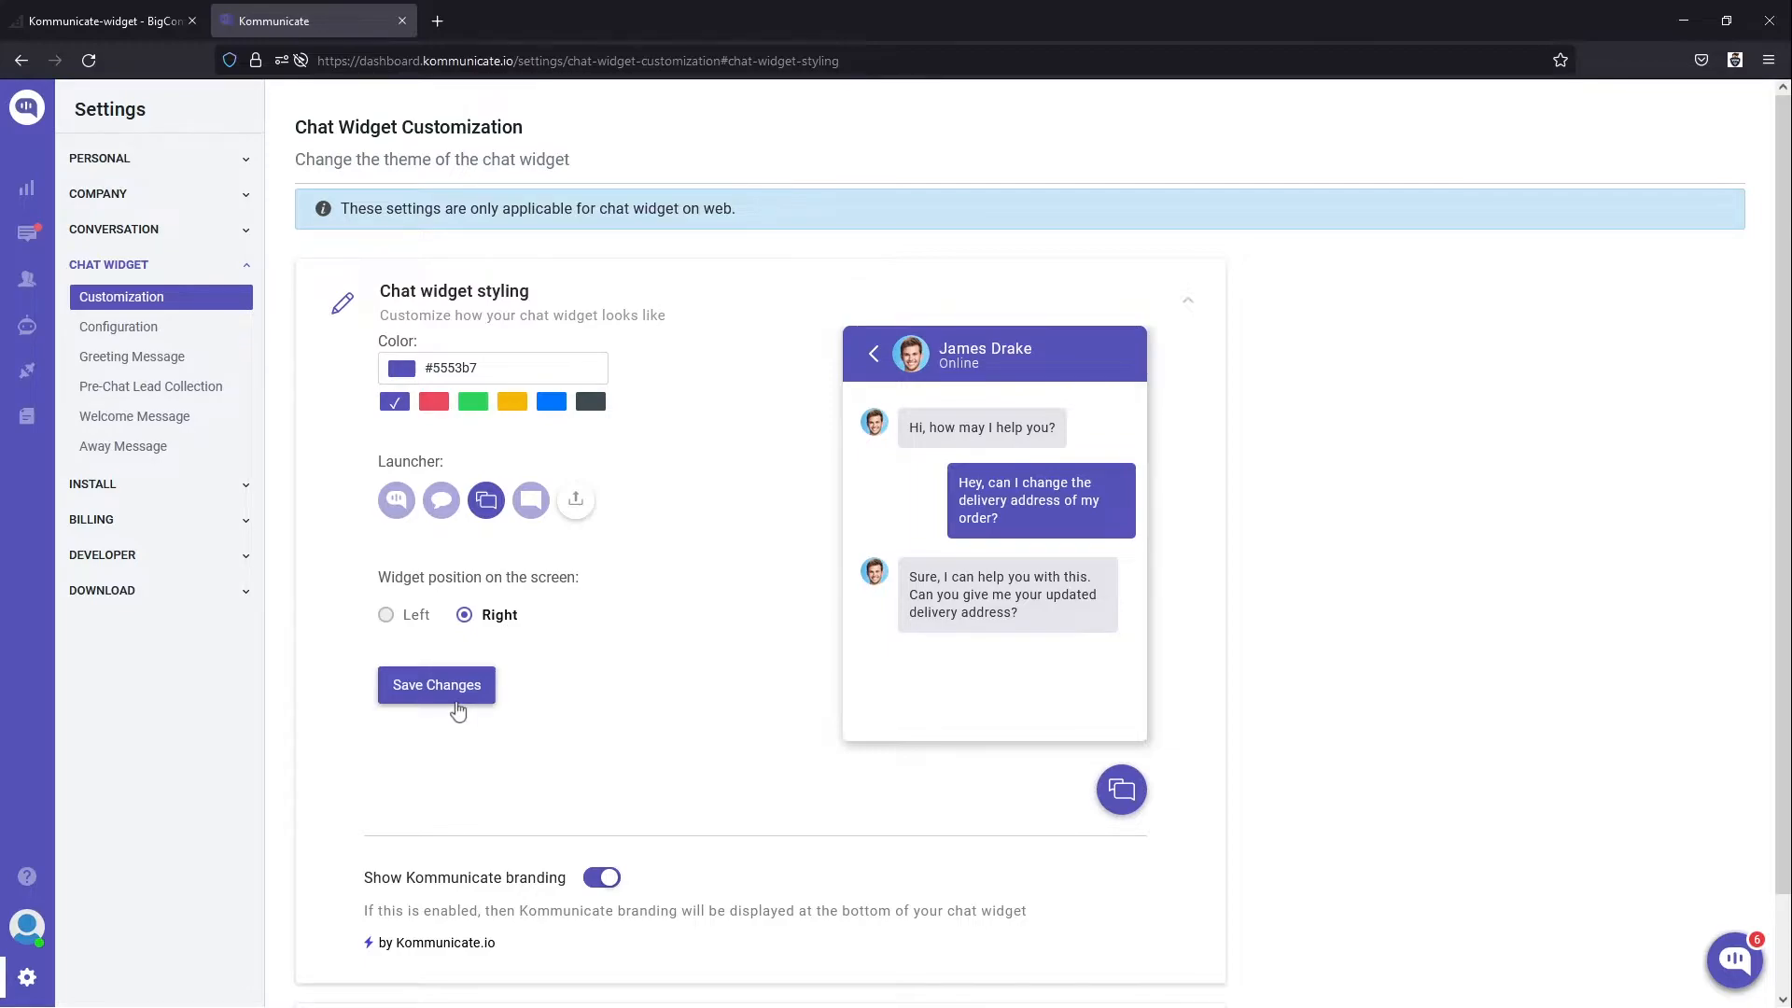
pyautogui.hotkey('ctrl', 'w')
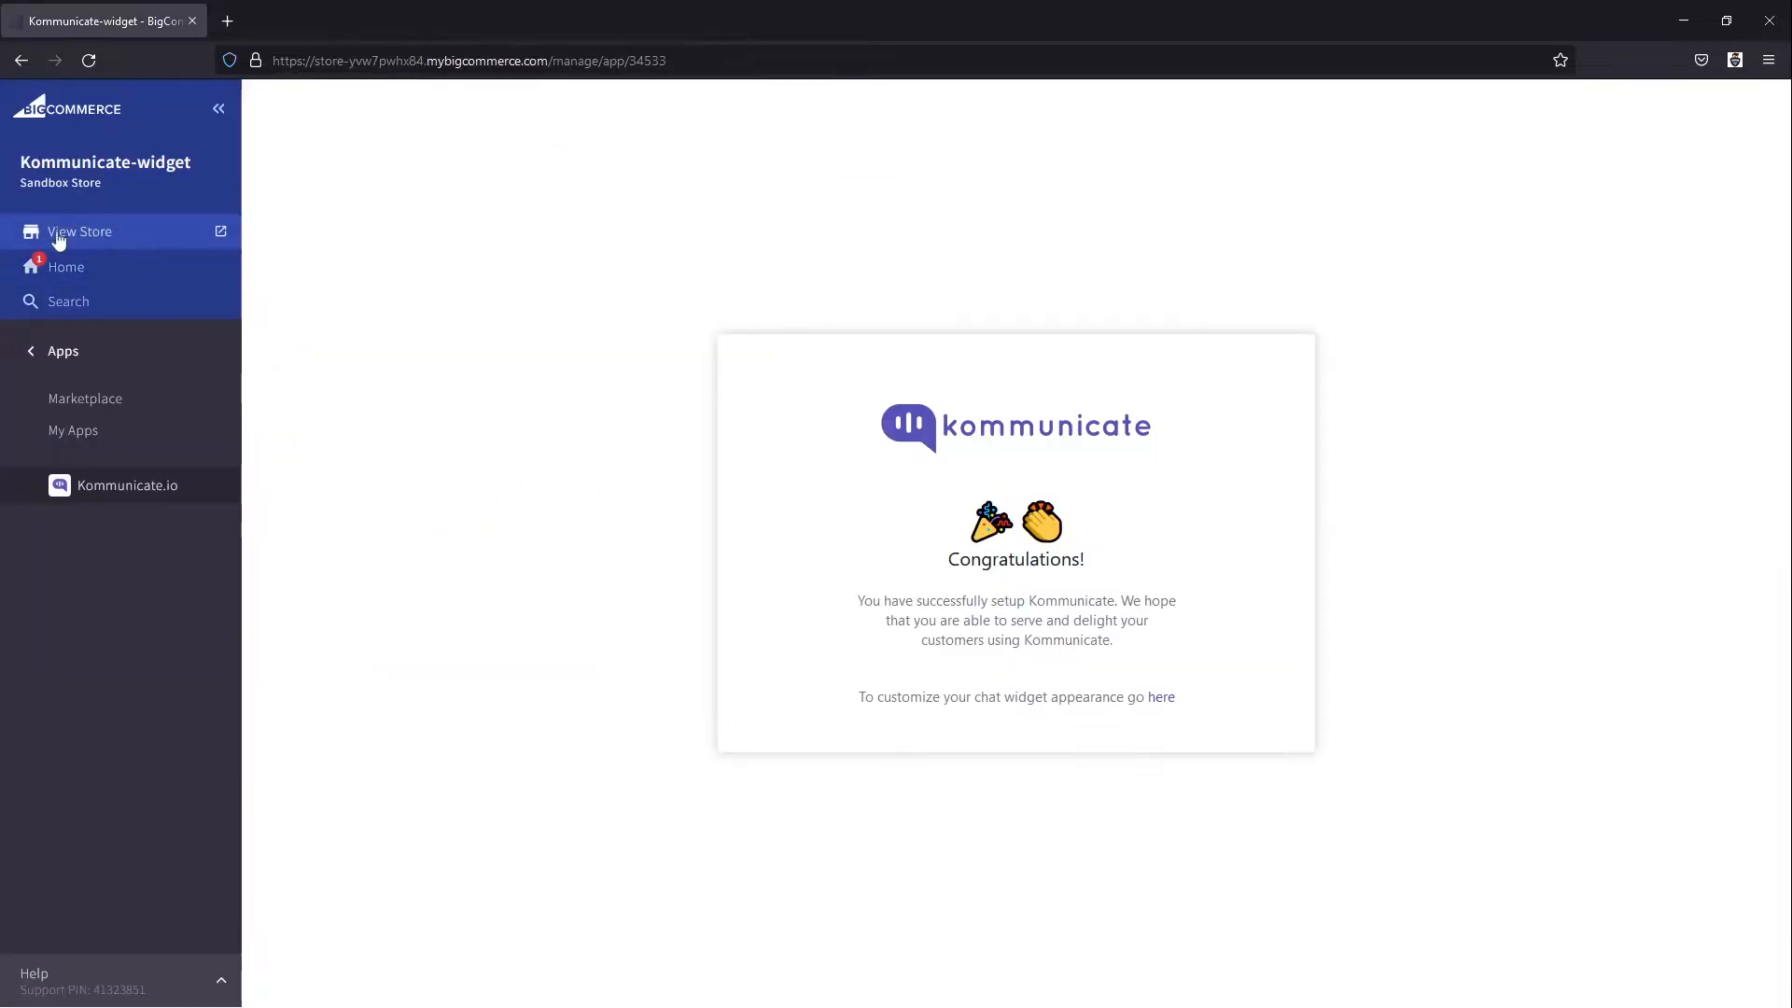
# Step: View the storefront and try out its chat widget by asking the bot about Product
pyautogui.click(112, 243)
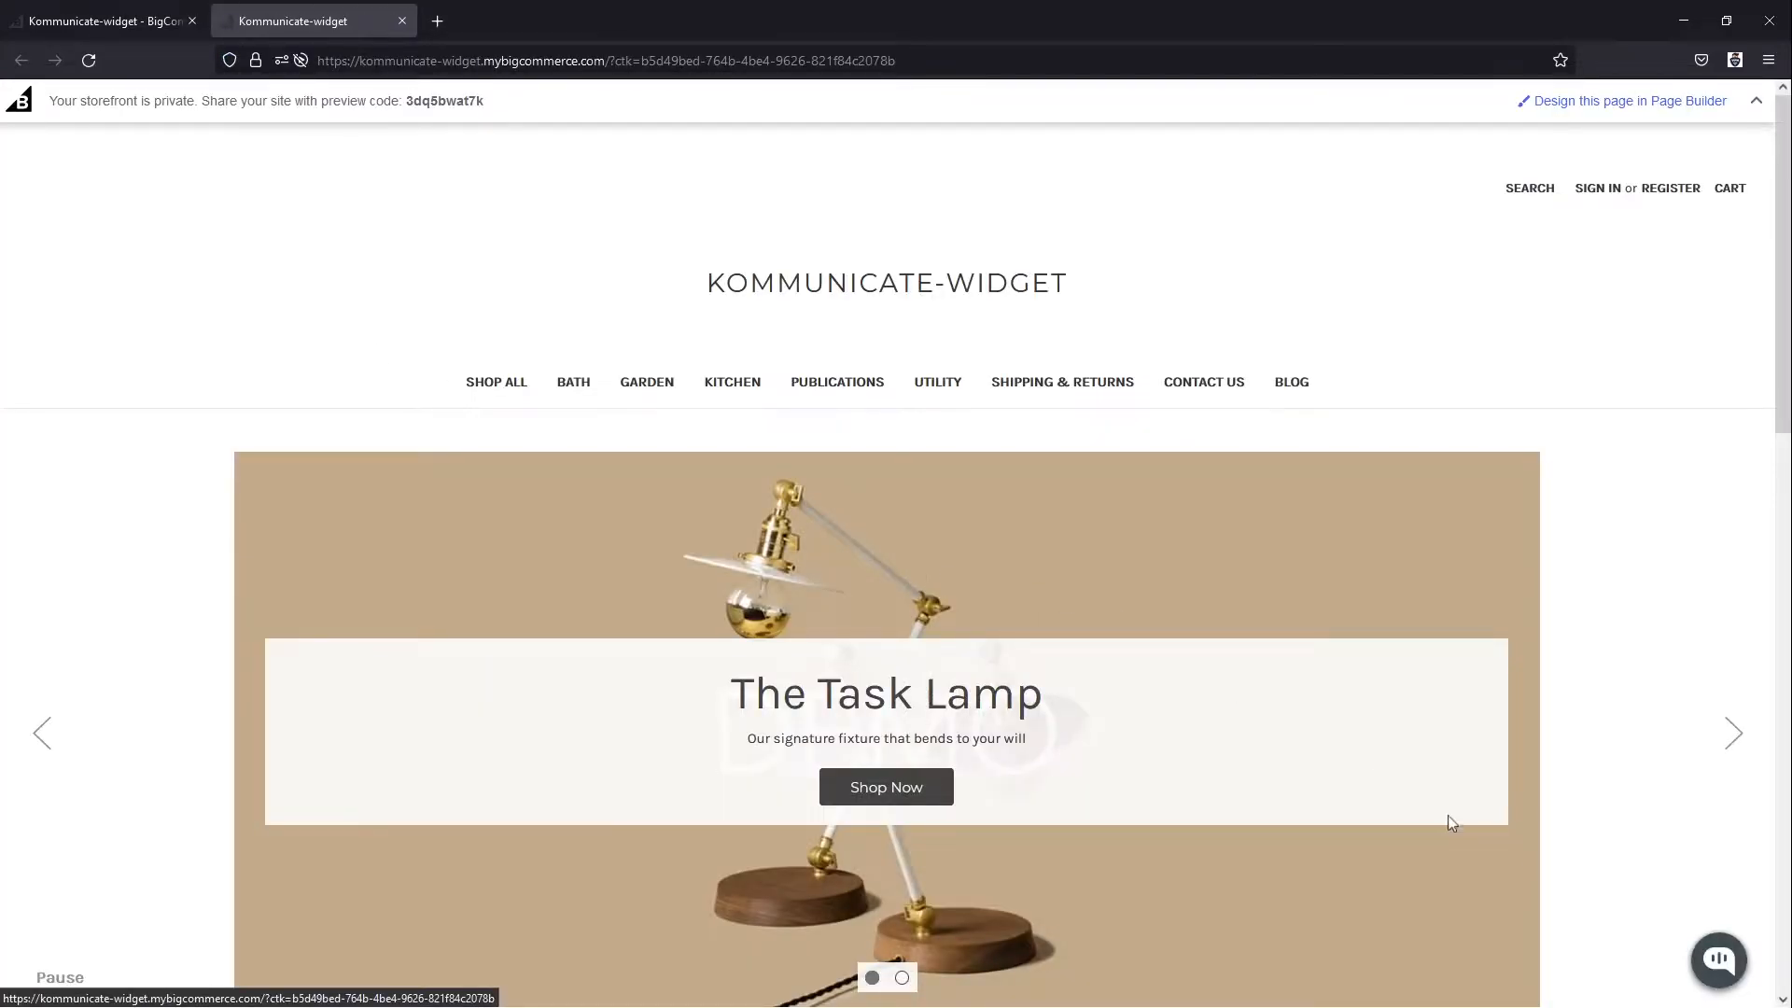
pyautogui.click(1719, 964)
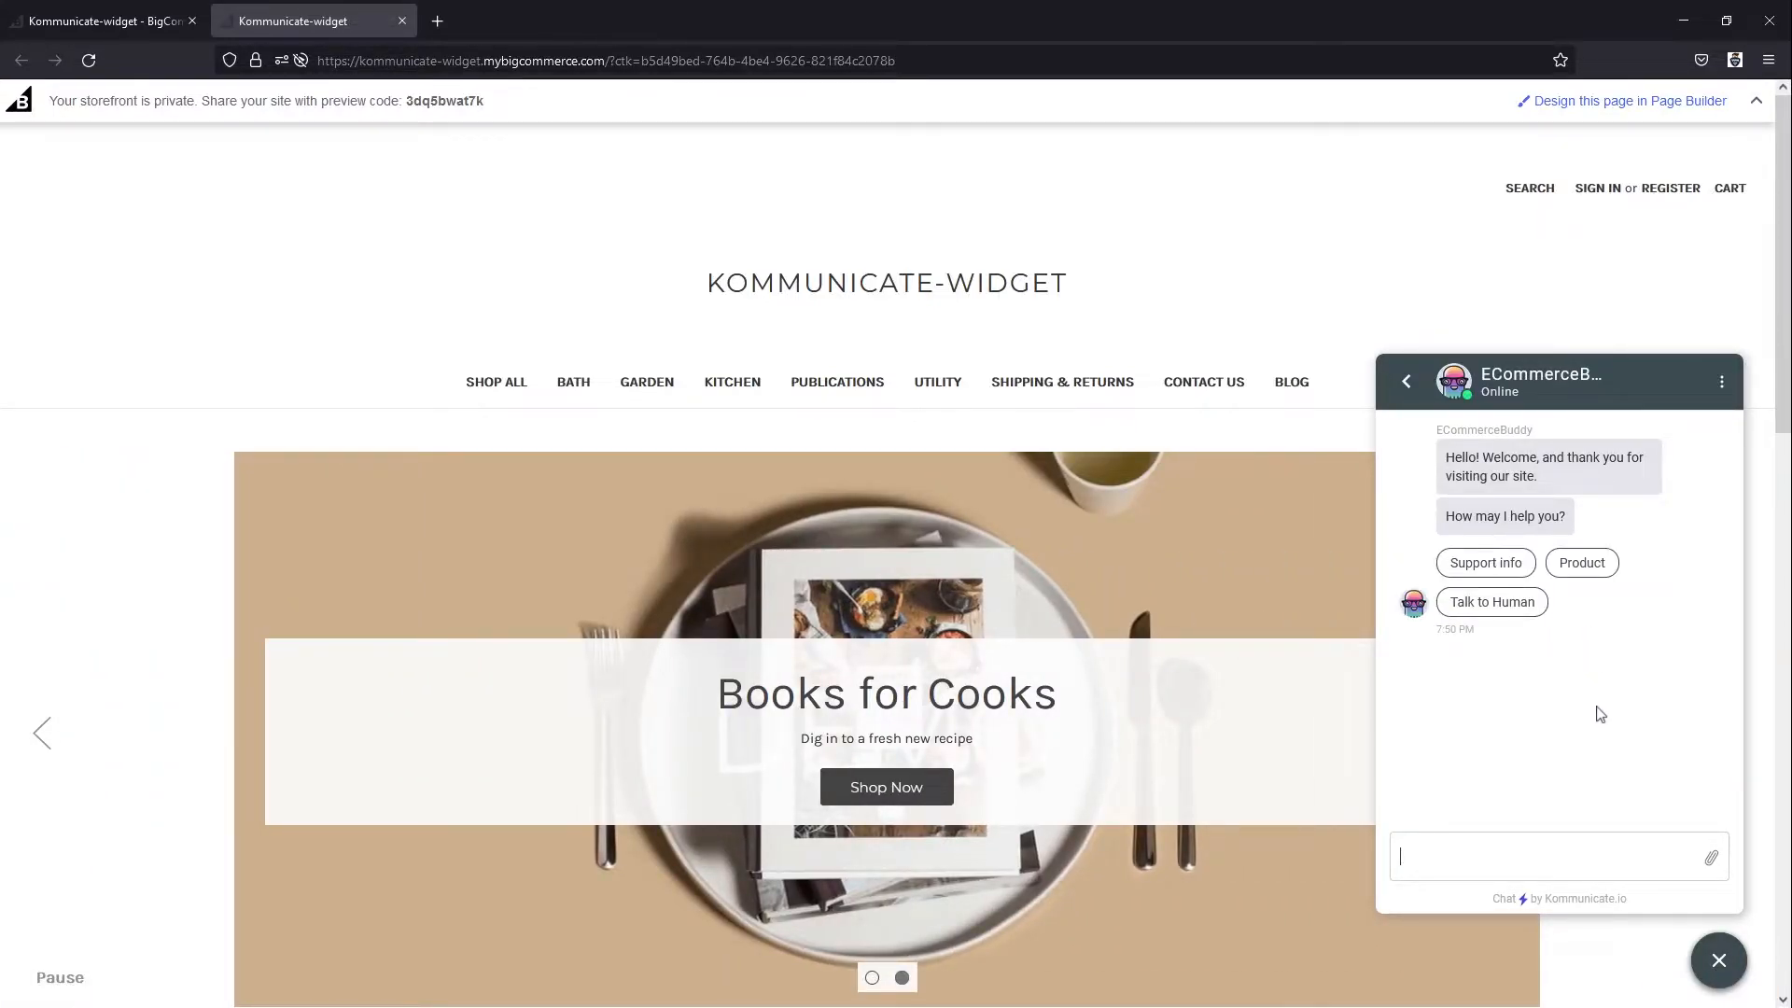
pyautogui.click(1583, 564)
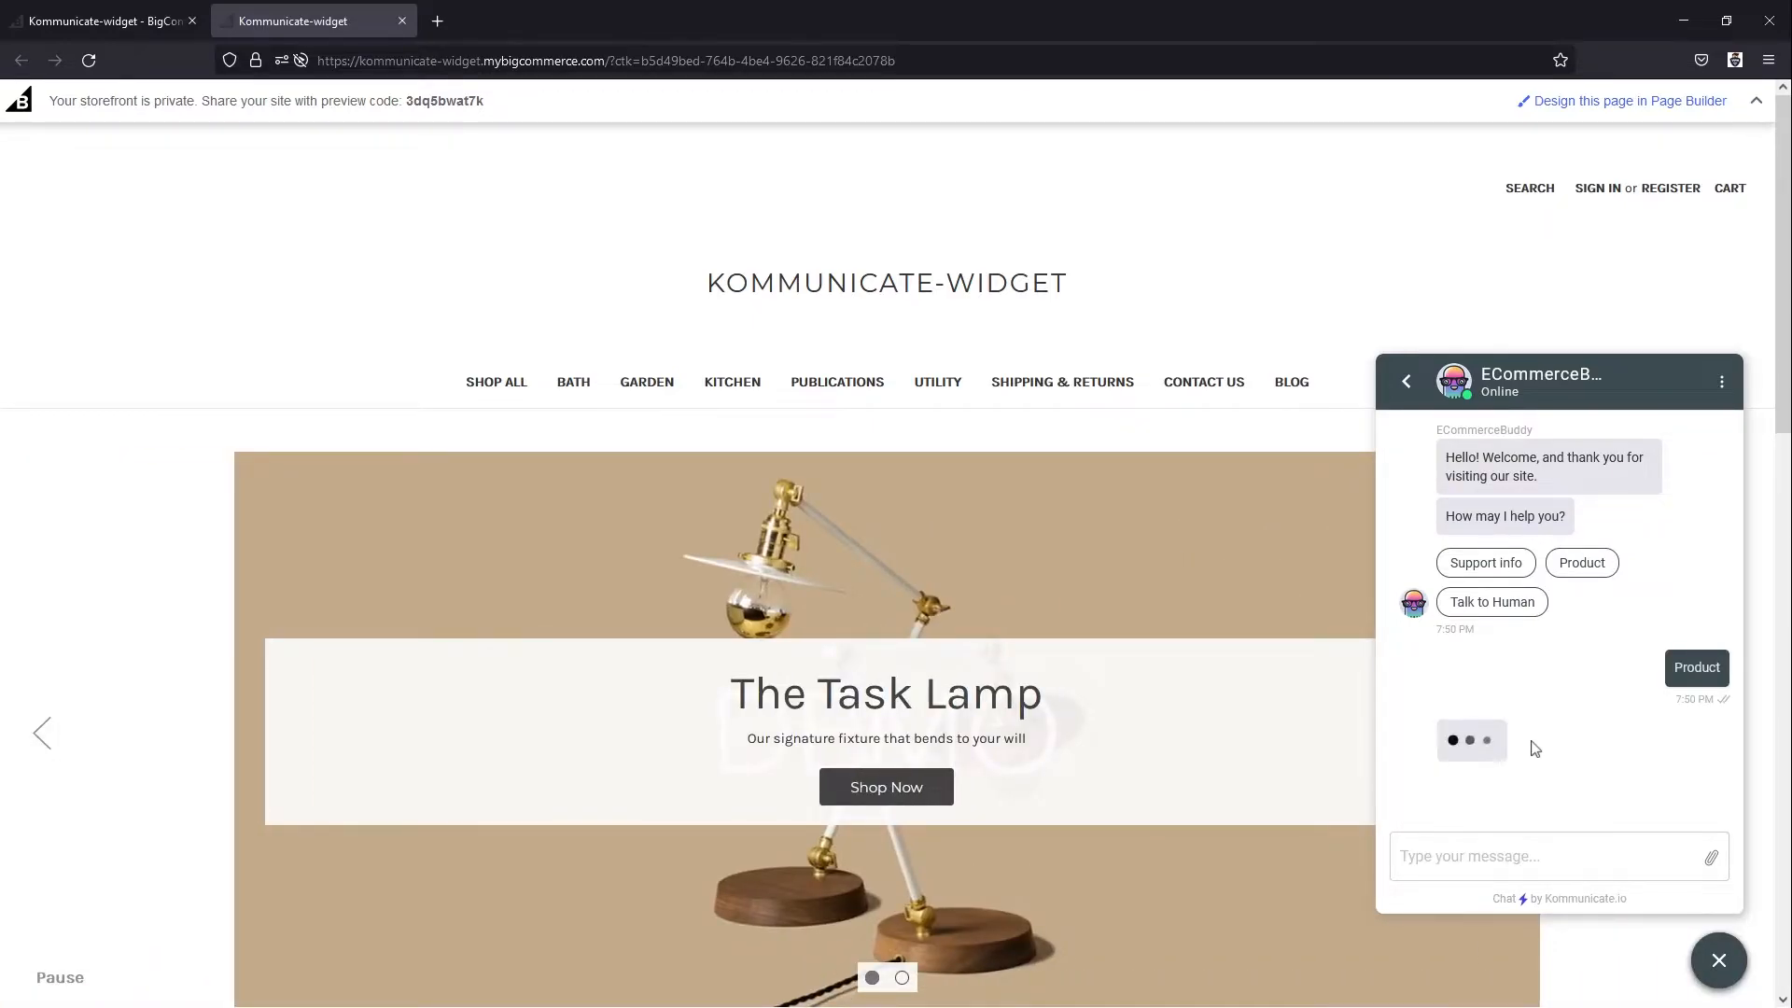
pyautogui.click(1641, 727)
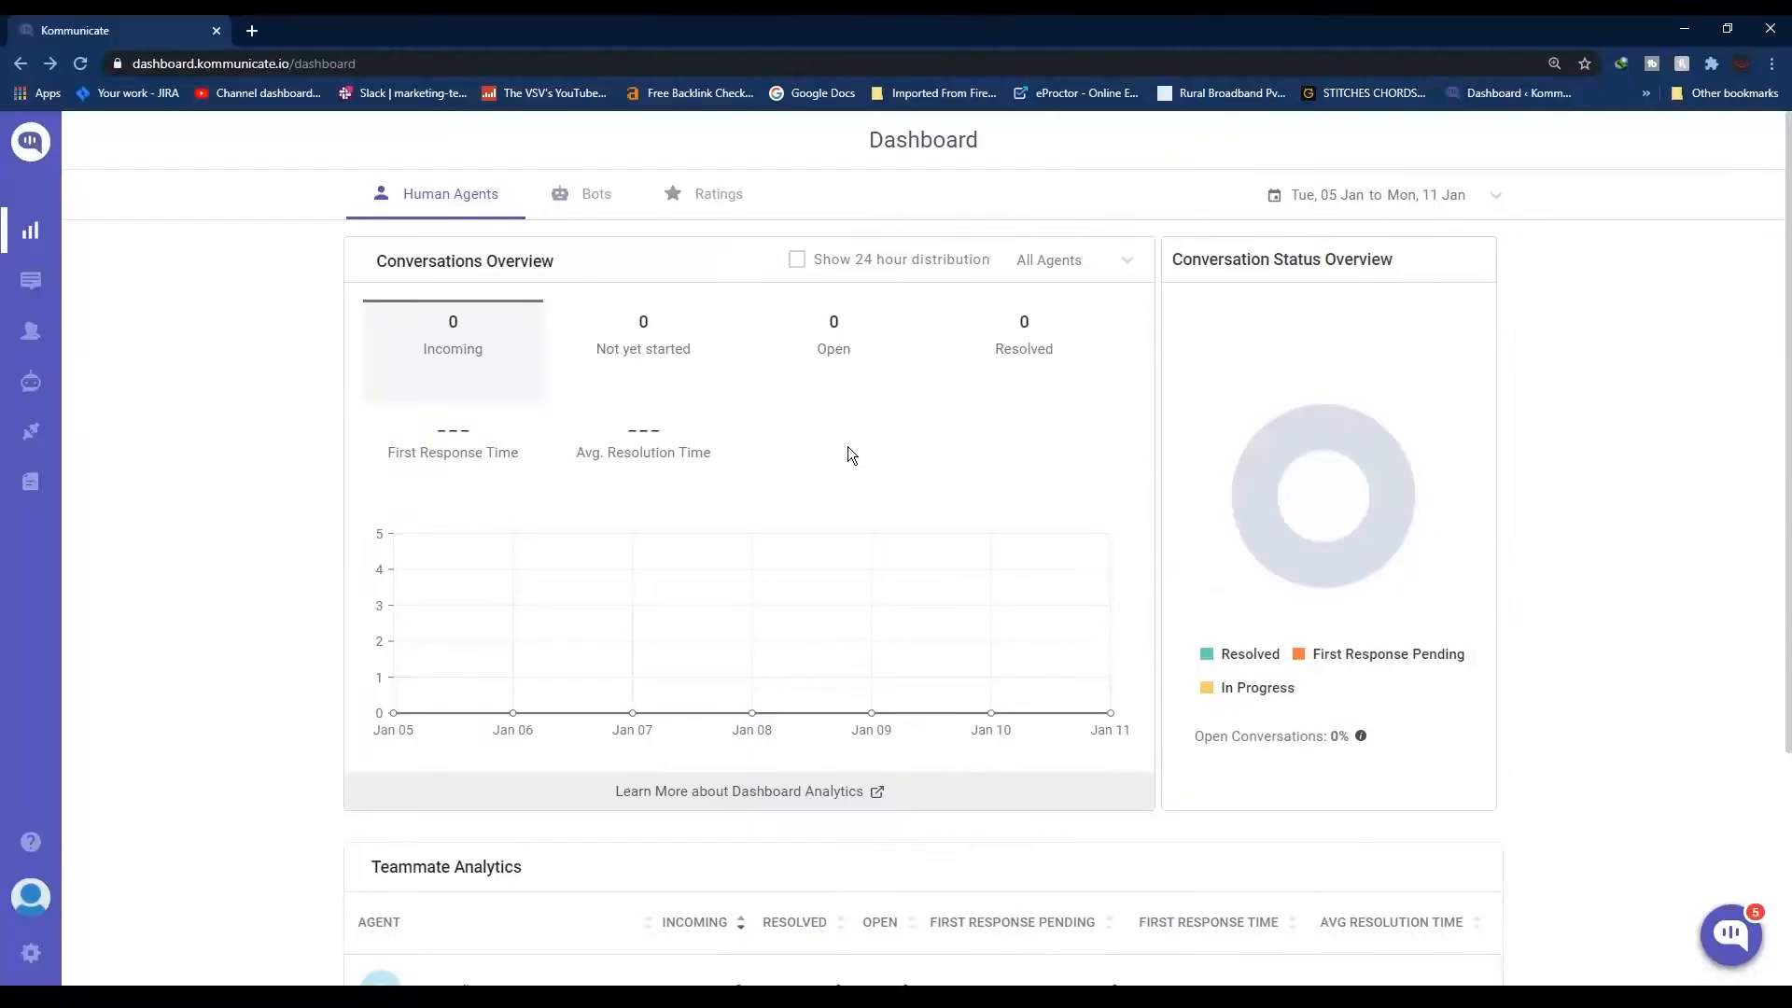
# Step: In the Kommunicate dashboard's bot integrations, start a new Kompose bot from the Blank template
pyautogui.click(29, 388)
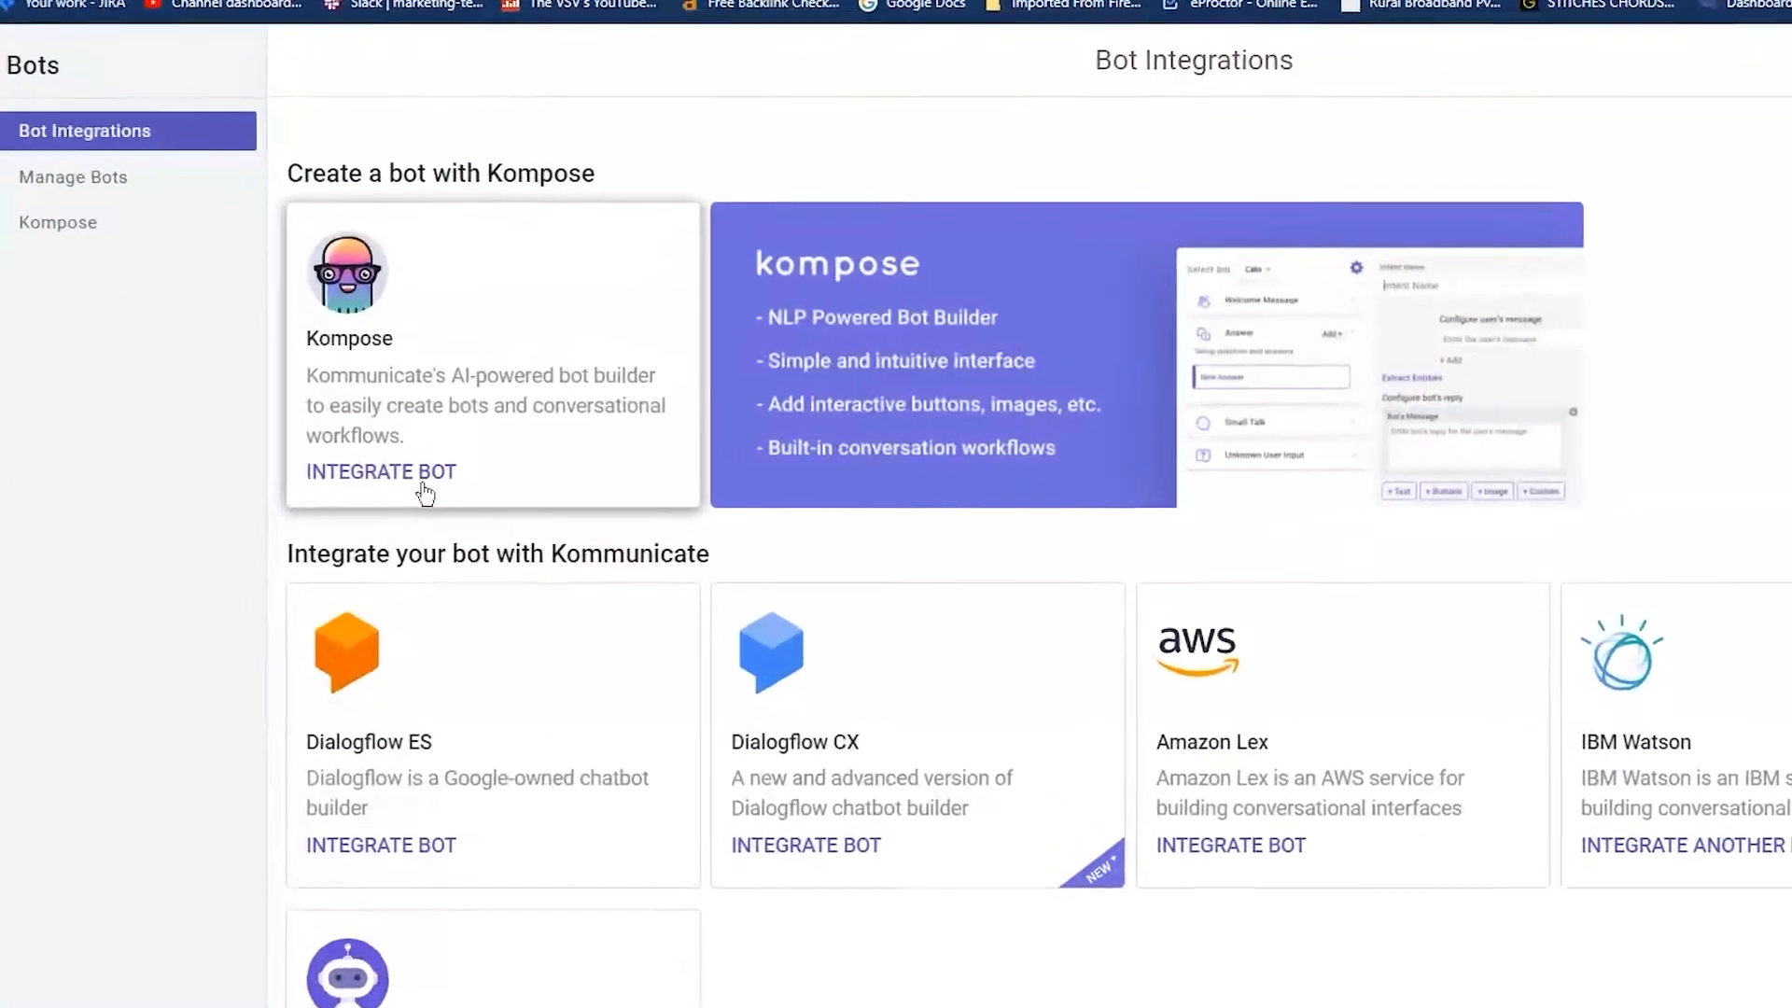
pyautogui.click(64, 224)
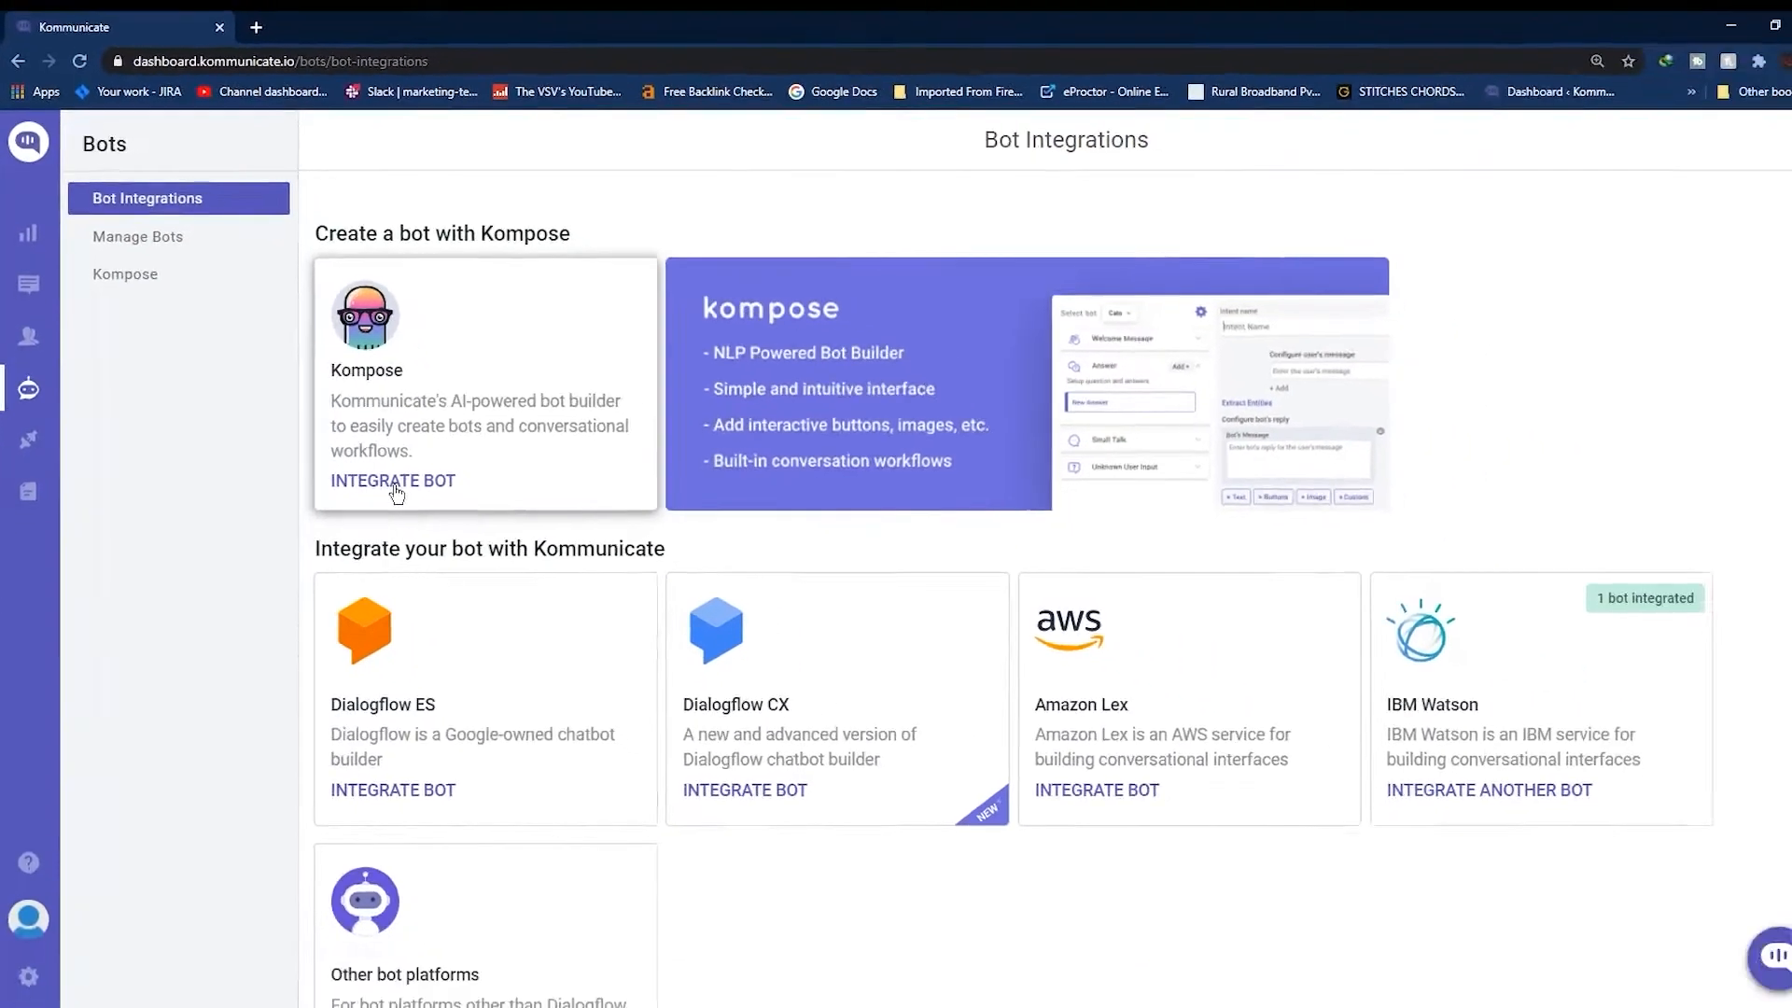
pyautogui.click(509, 573)
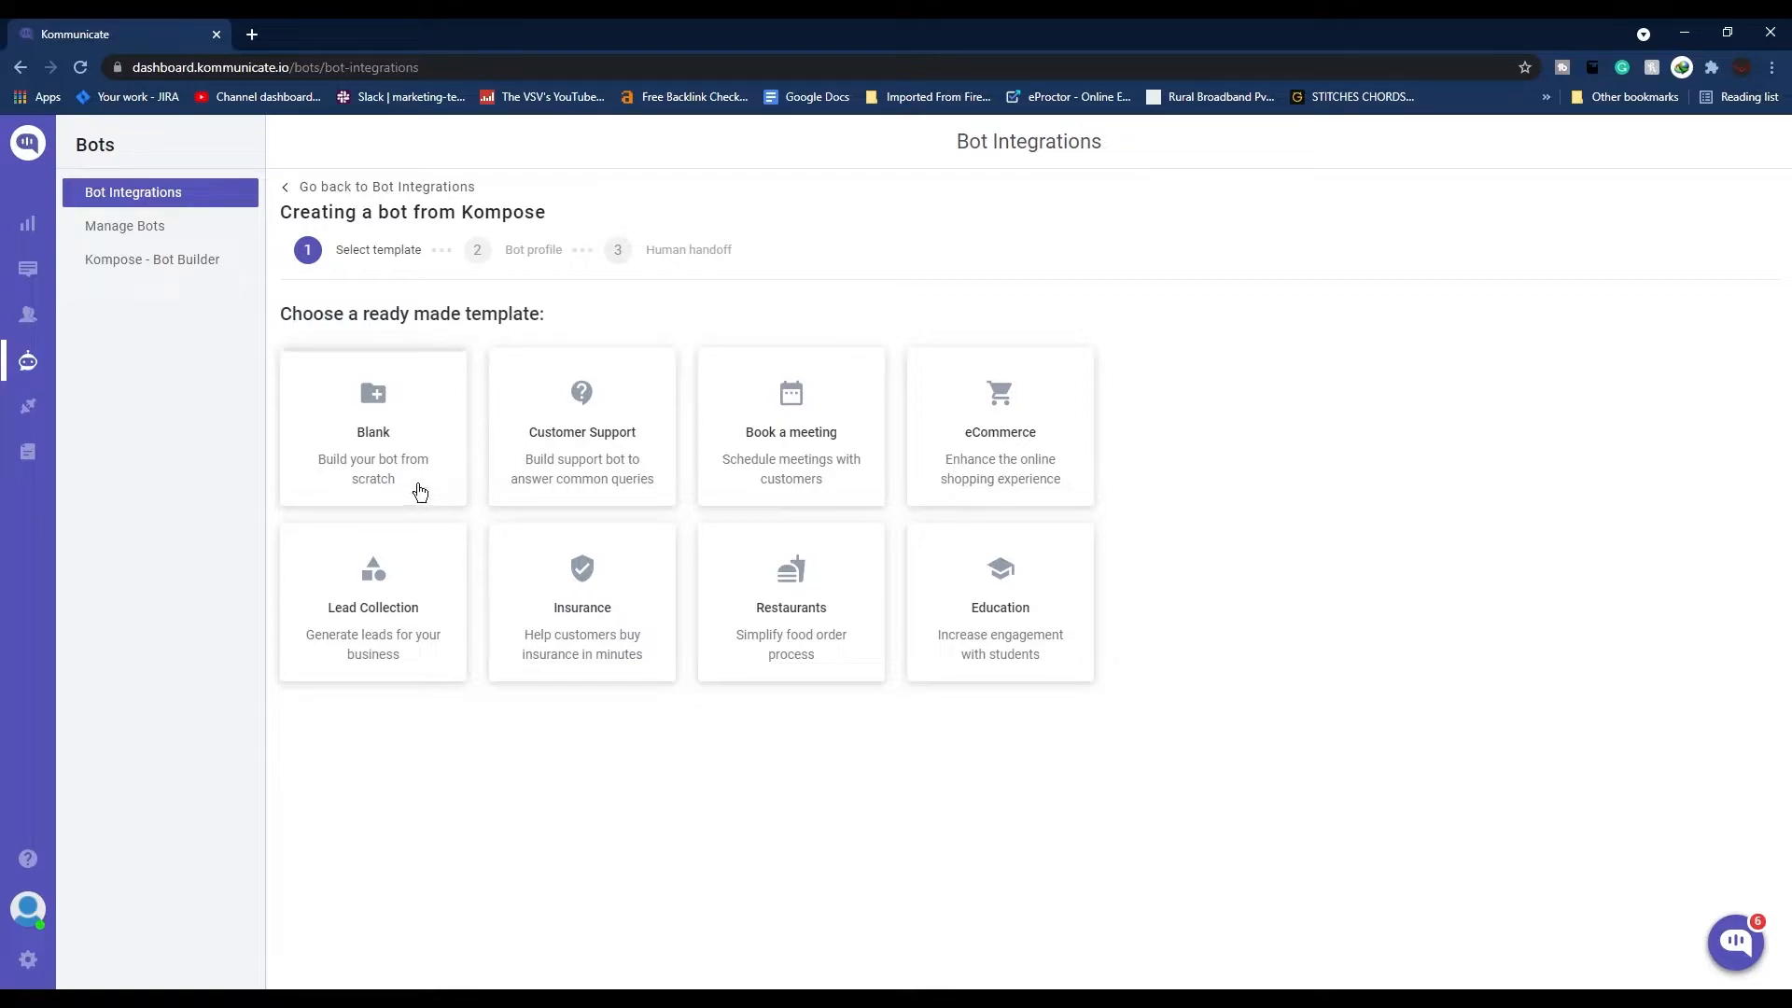
pyautogui.click(416, 434)
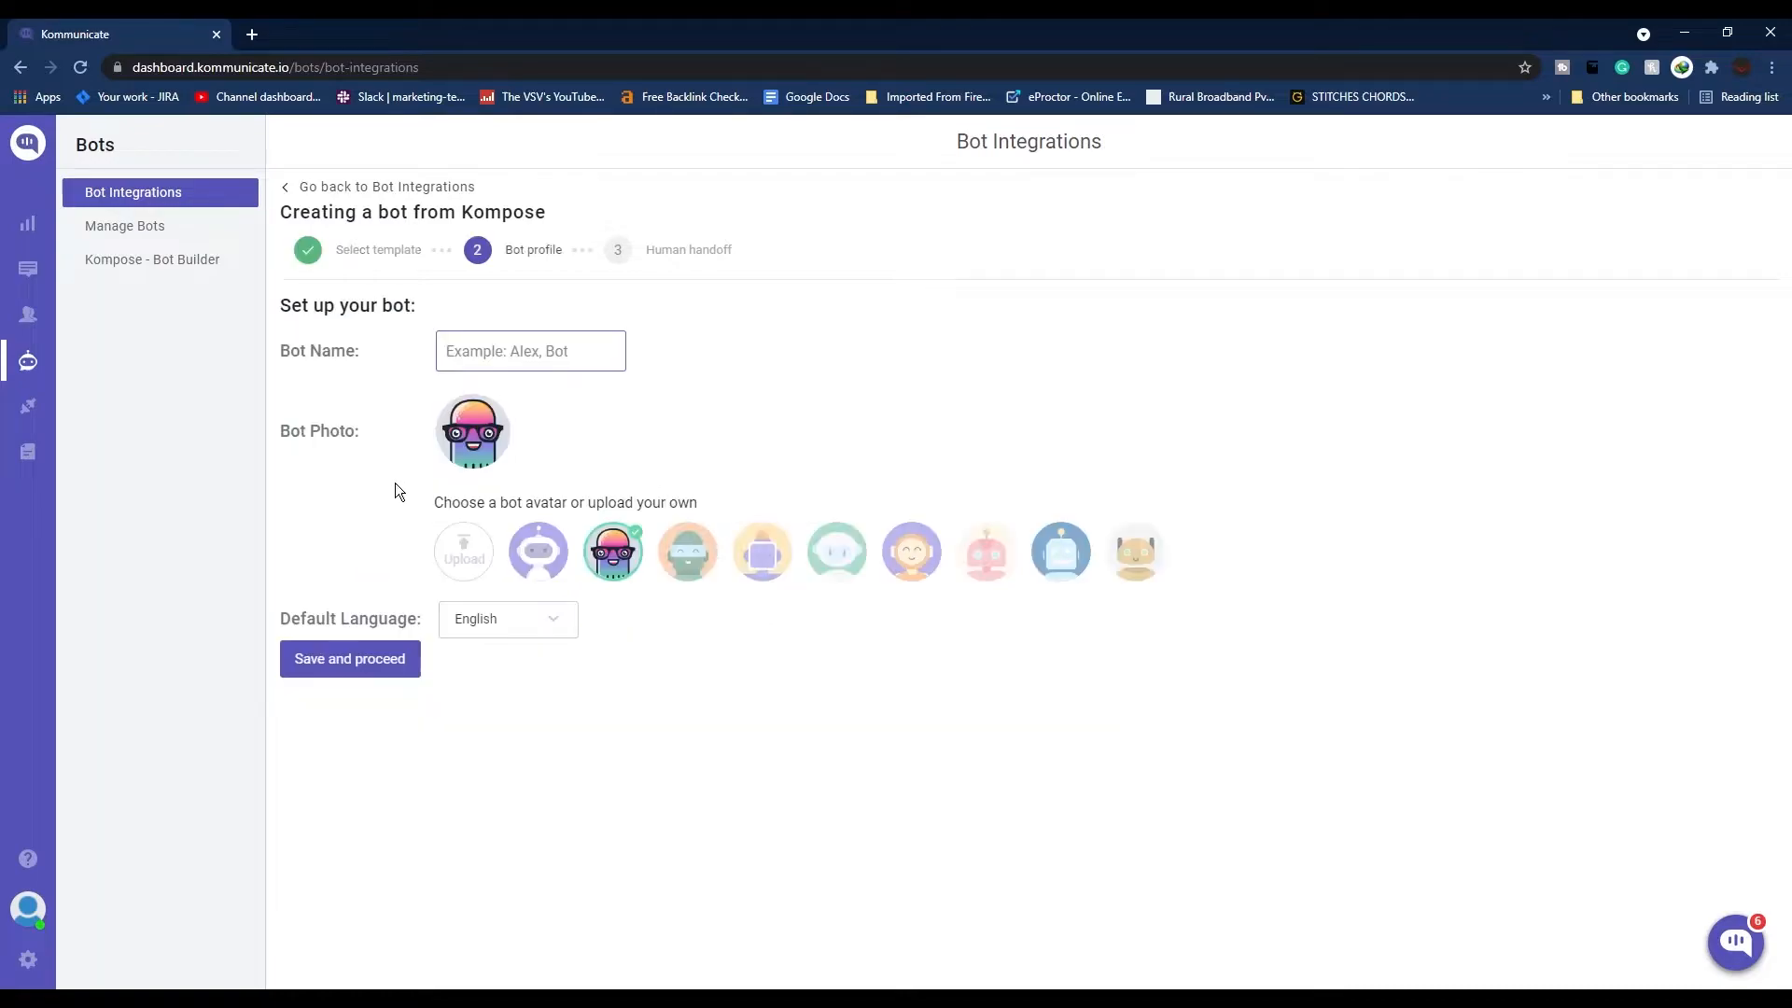
# Step: Set up the bot profile with the name Alex, the bespectacled avatar and English as default language, and save it
pyautogui.write('Alex')
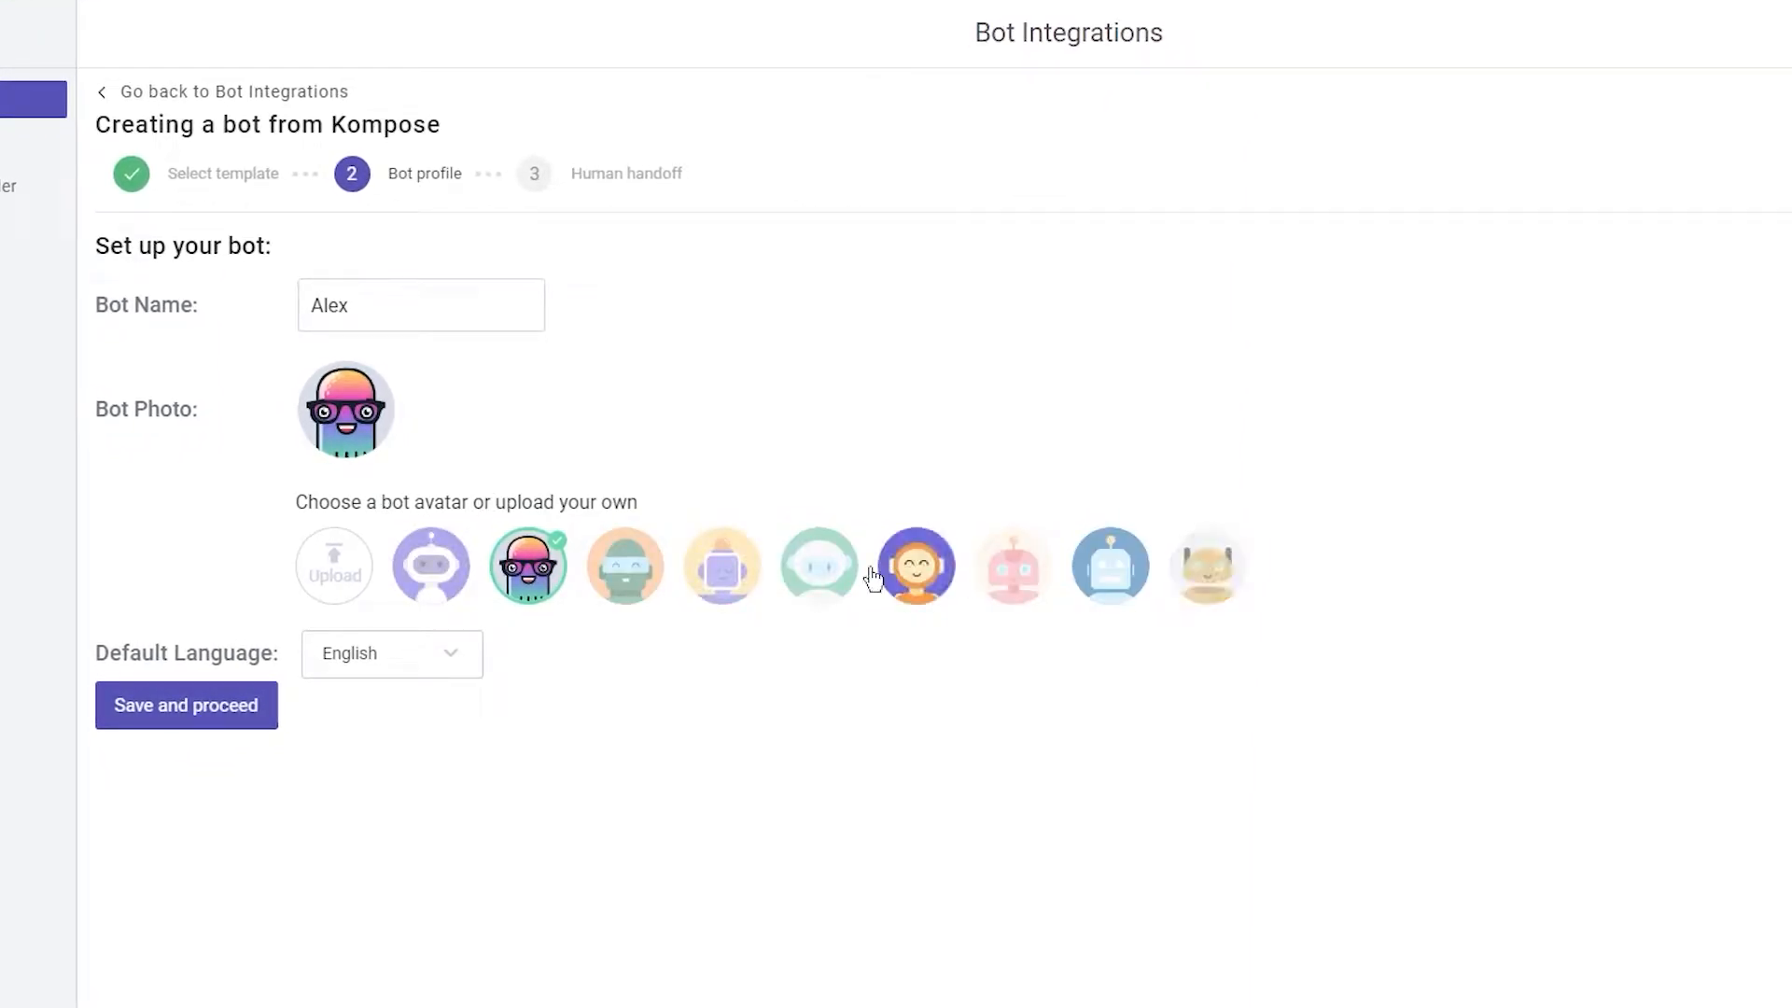
pyautogui.click(408, 573)
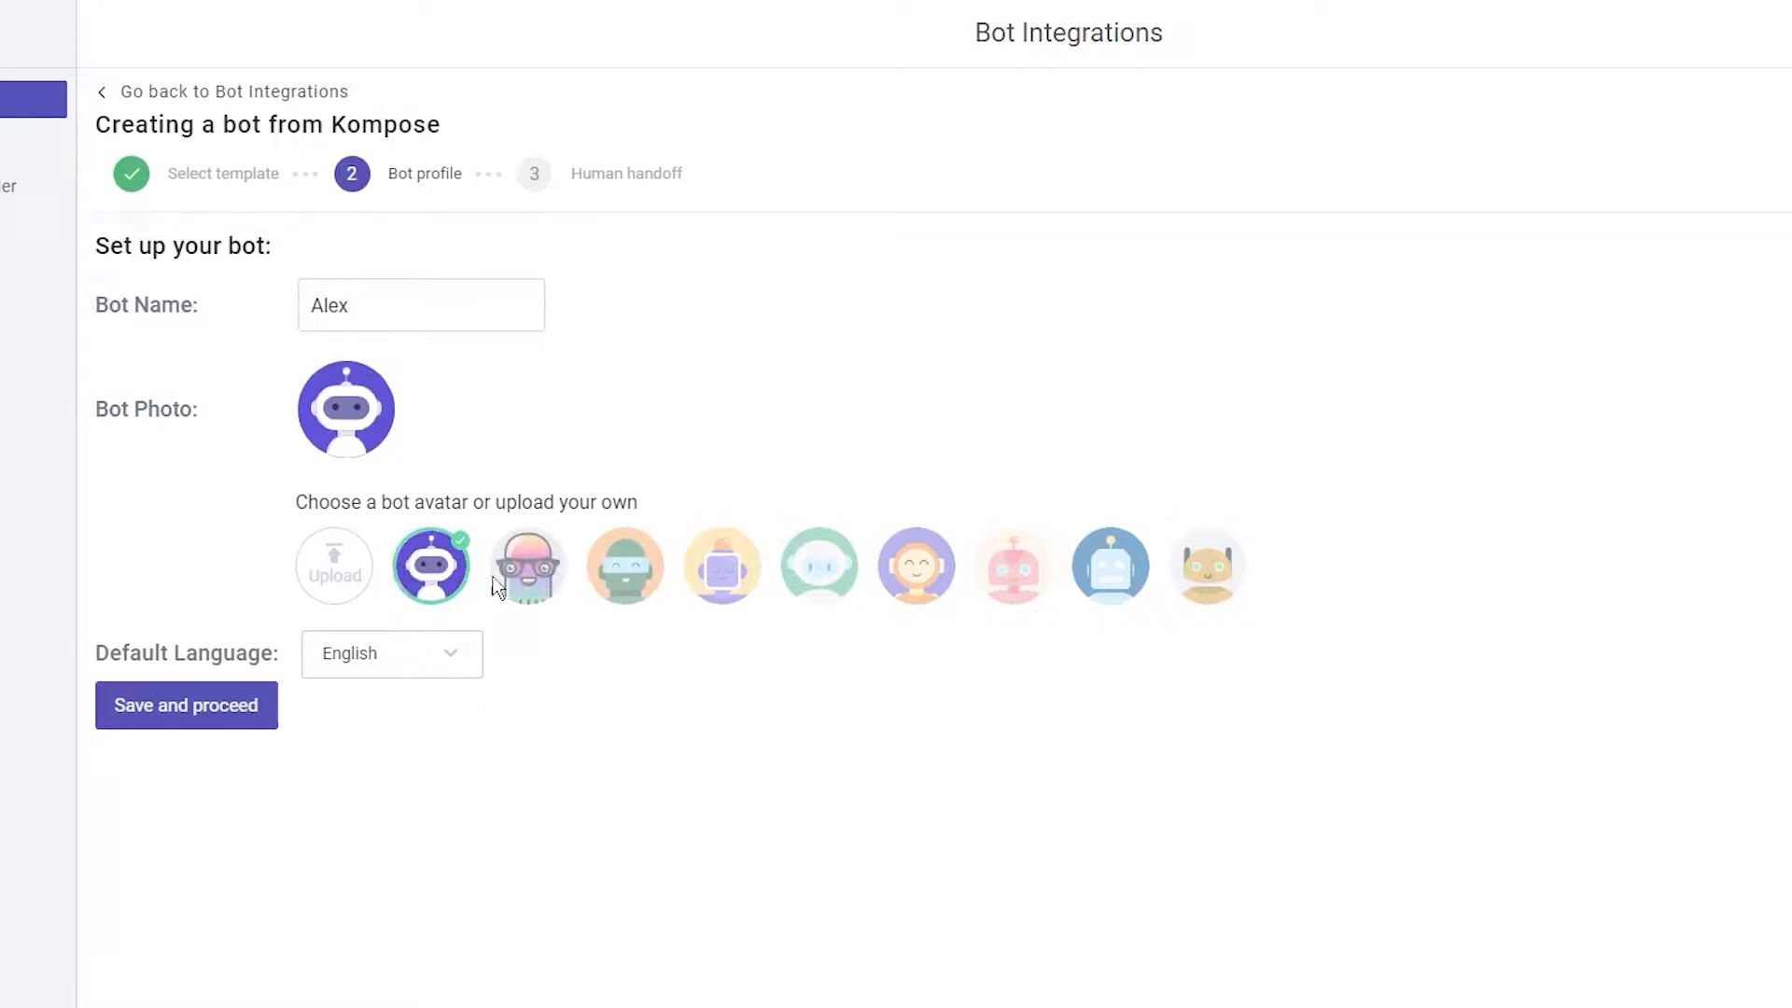
pyautogui.click(547, 578)
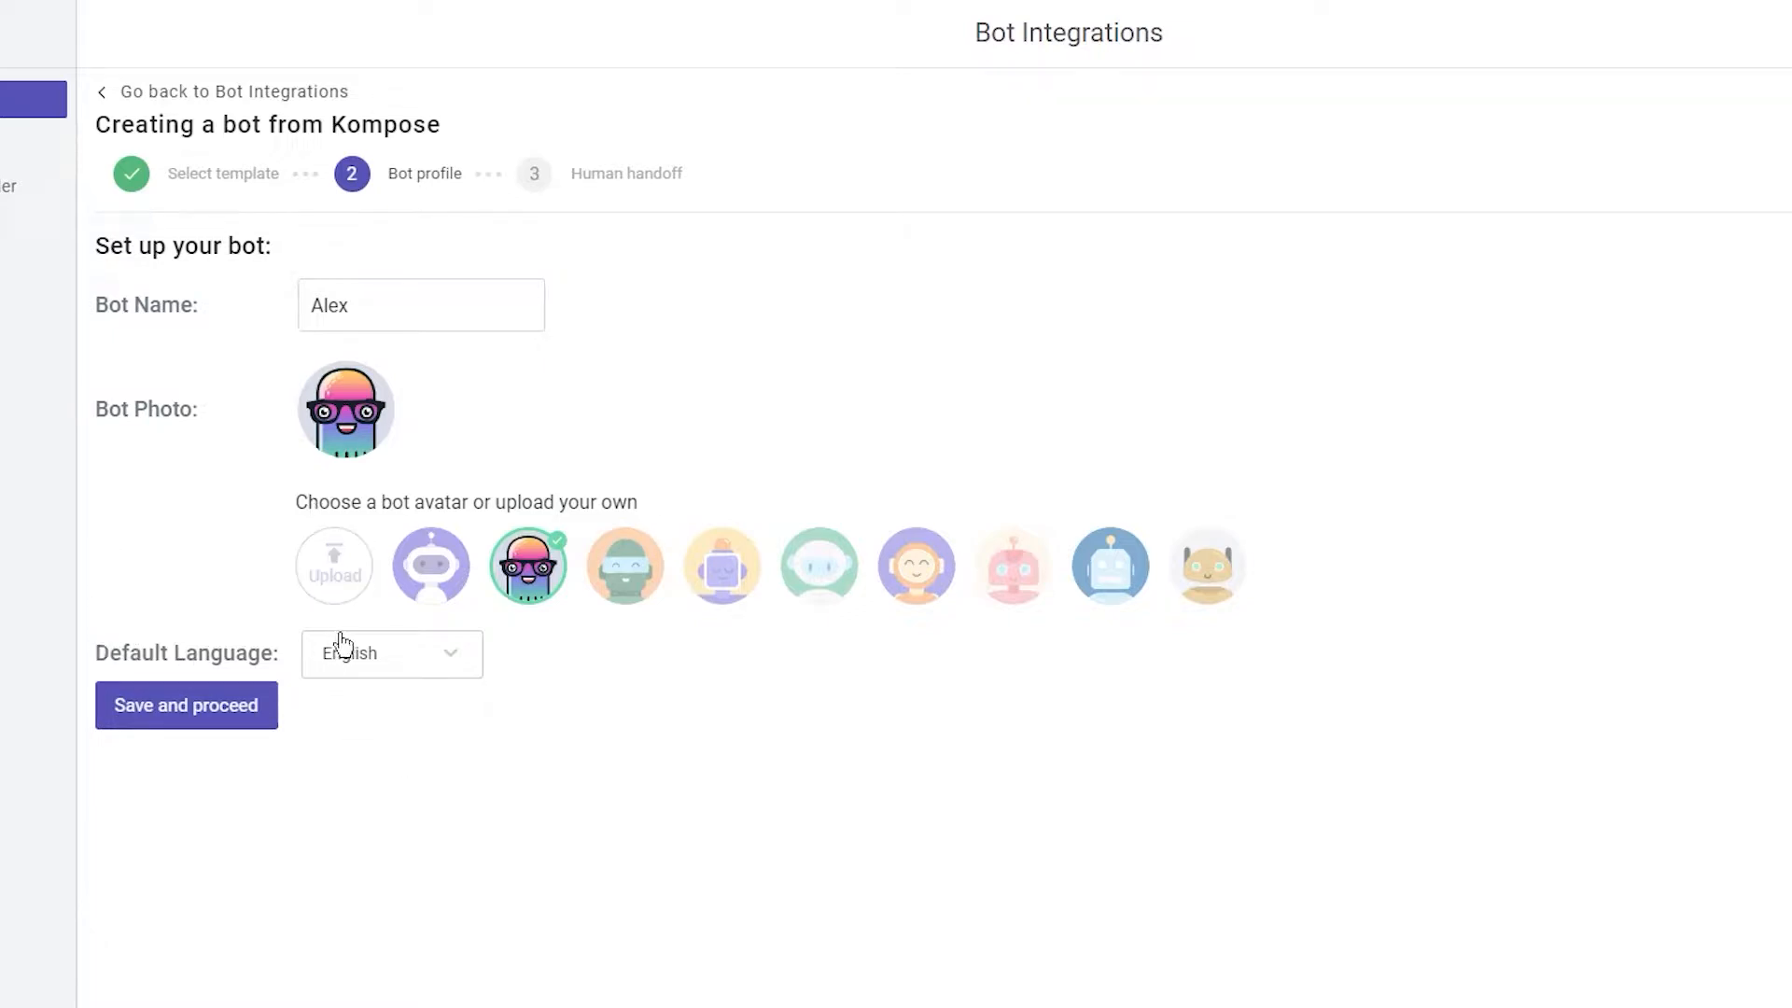
pyautogui.click(441, 656)
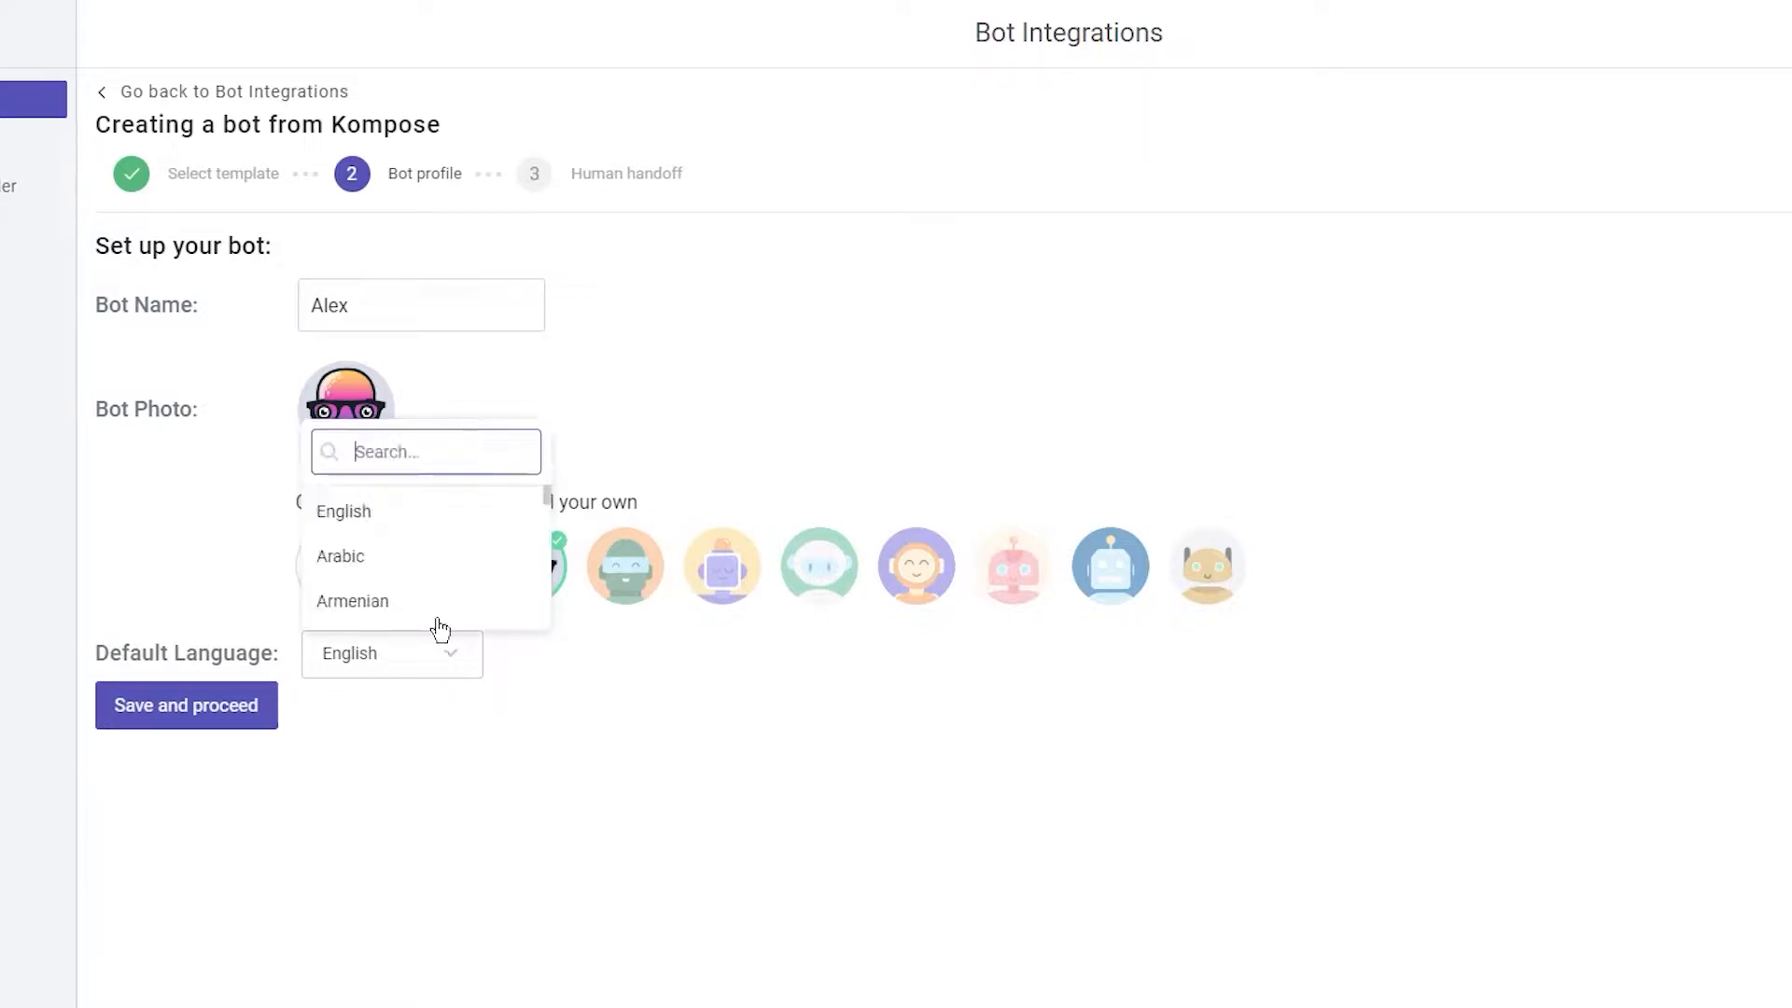
pyautogui.scroll(-4, 449, 589)
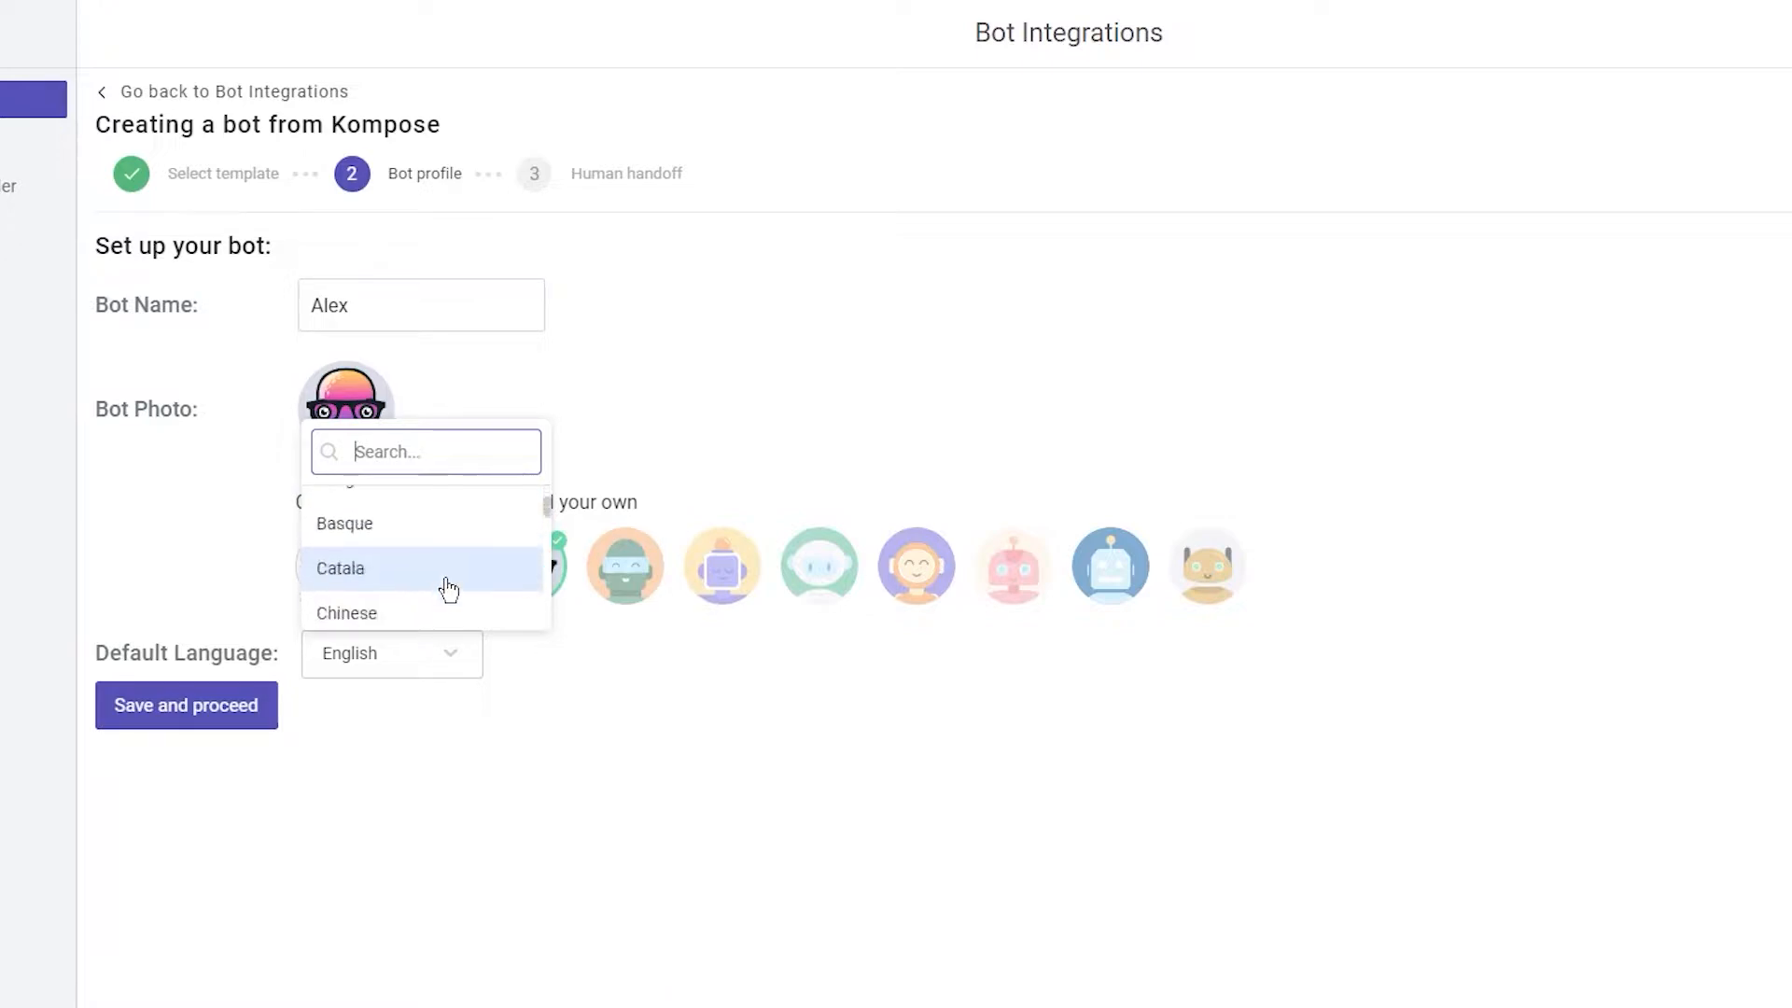
pyautogui.scroll(4, 449, 589)
pyautogui.click(353, 513)
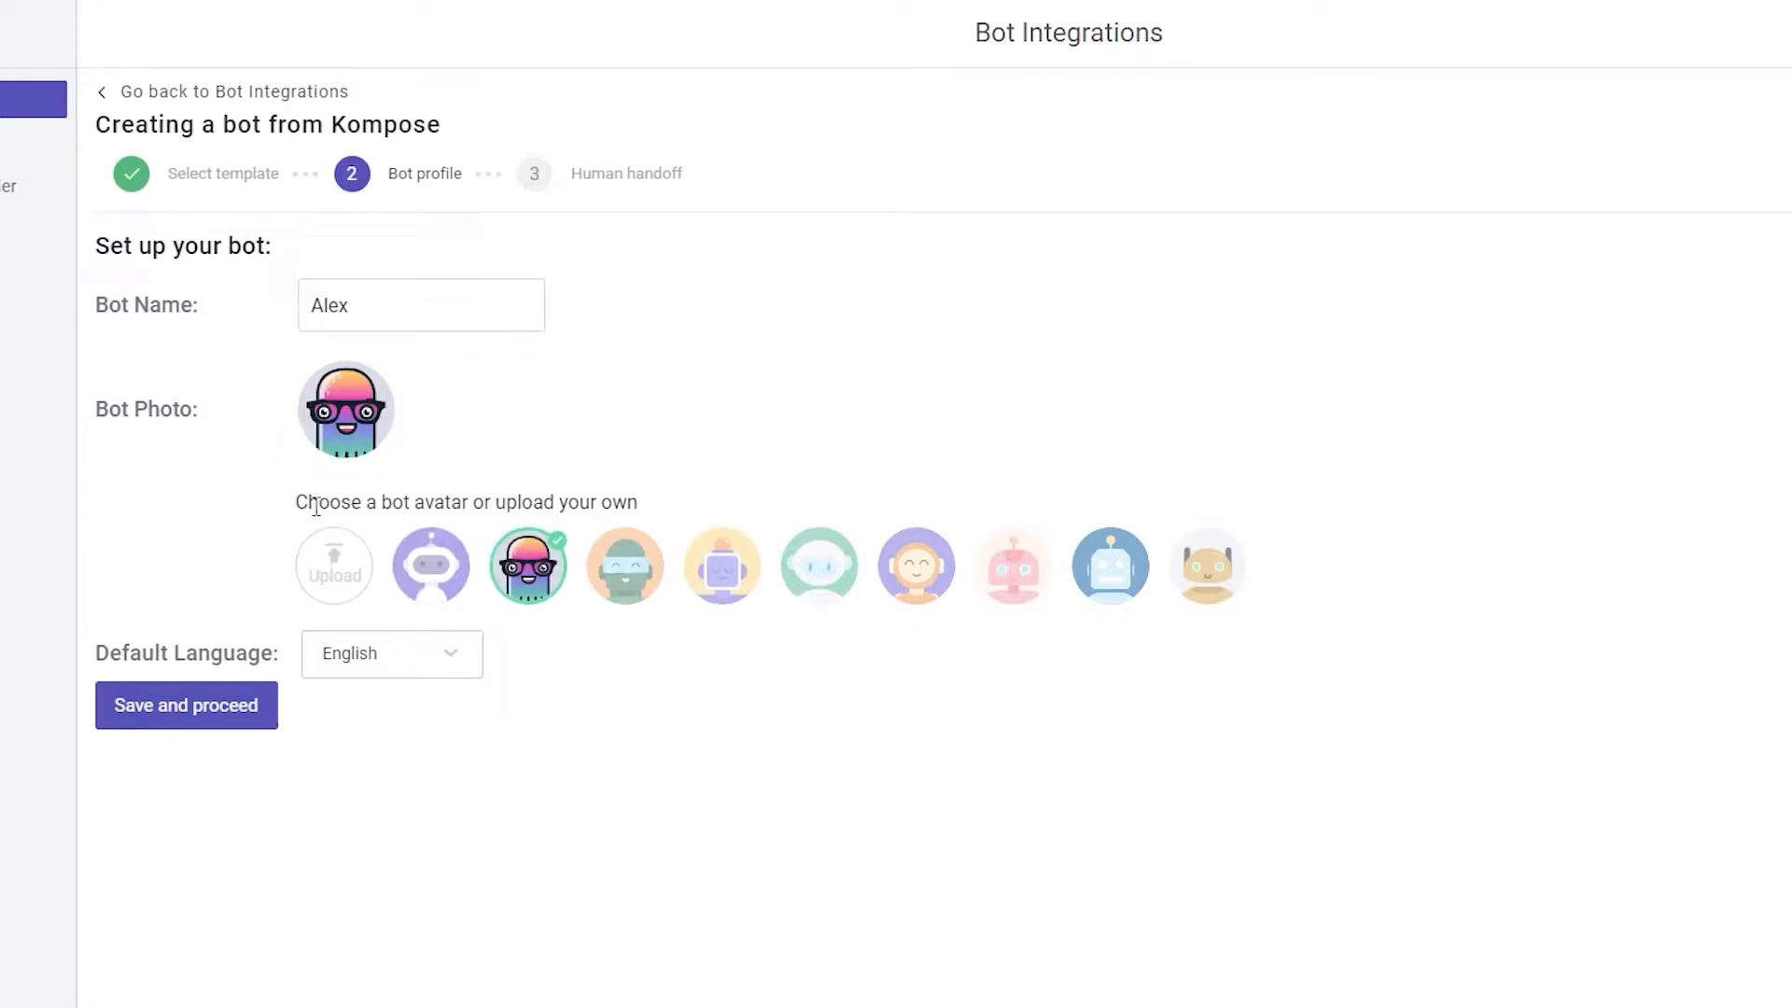
pyautogui.click(191, 706)
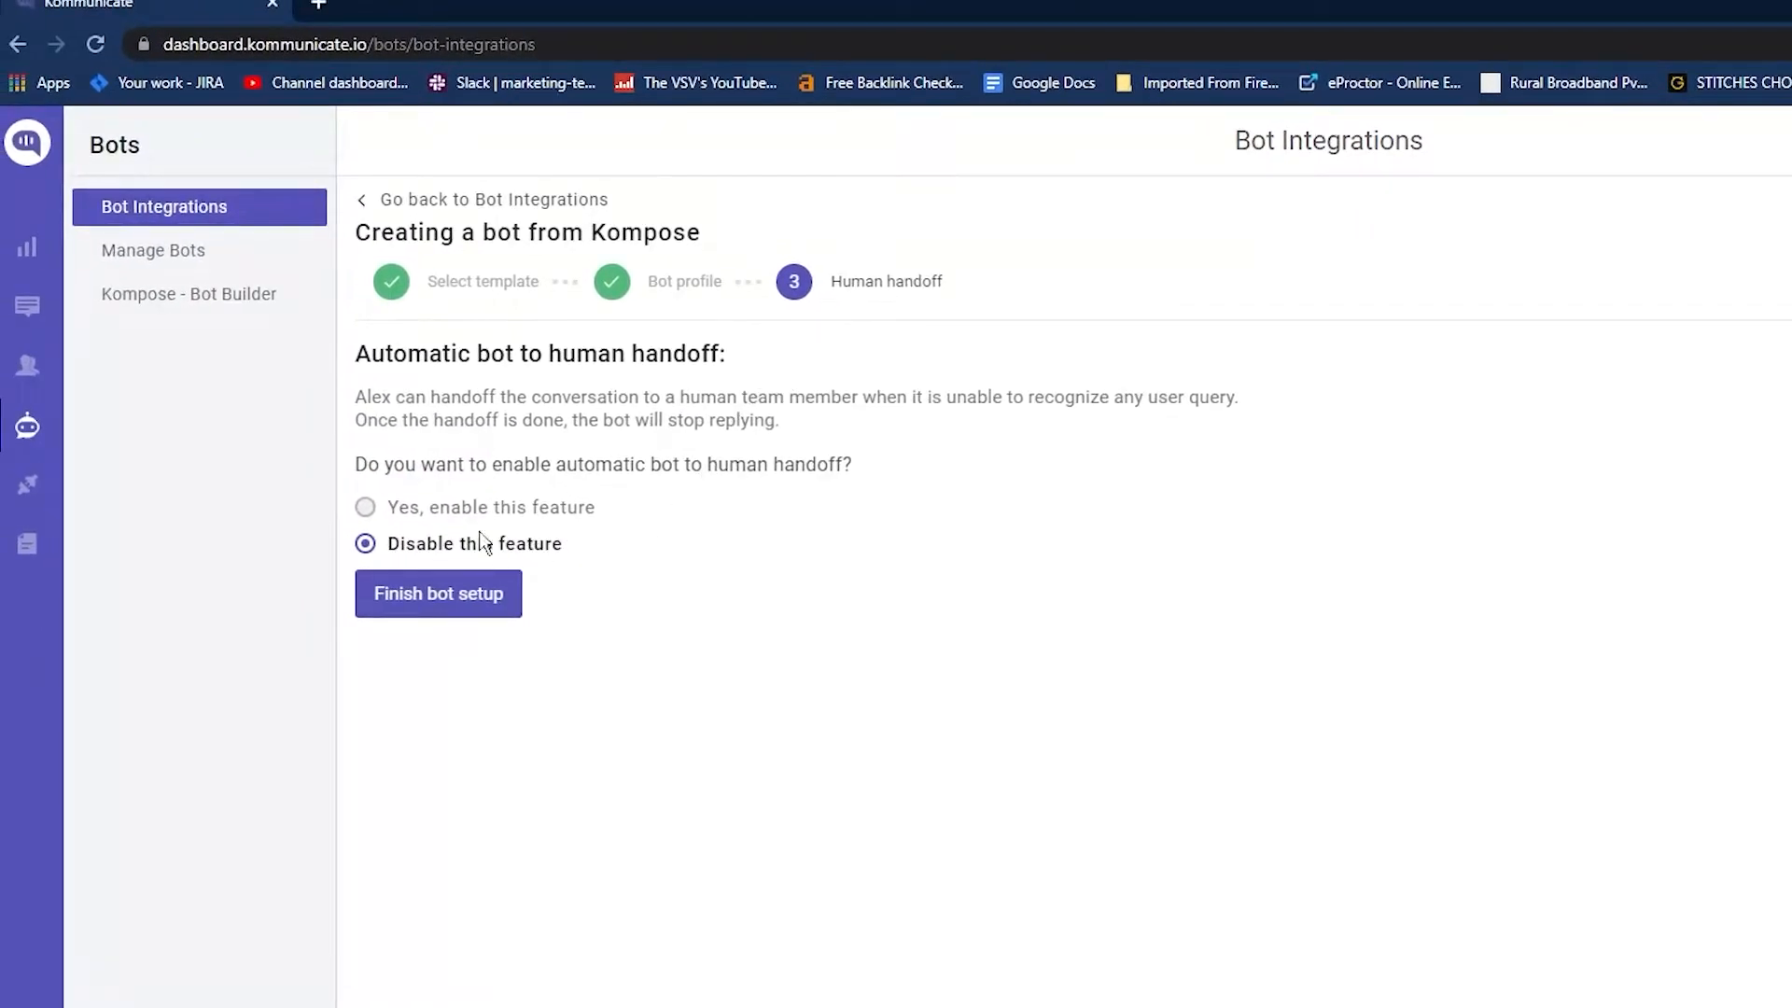
# Step: Finish the bot setup with automatic bot to human handoff enabled, without letting the bot handle all conversations
pyautogui.click(364, 507)
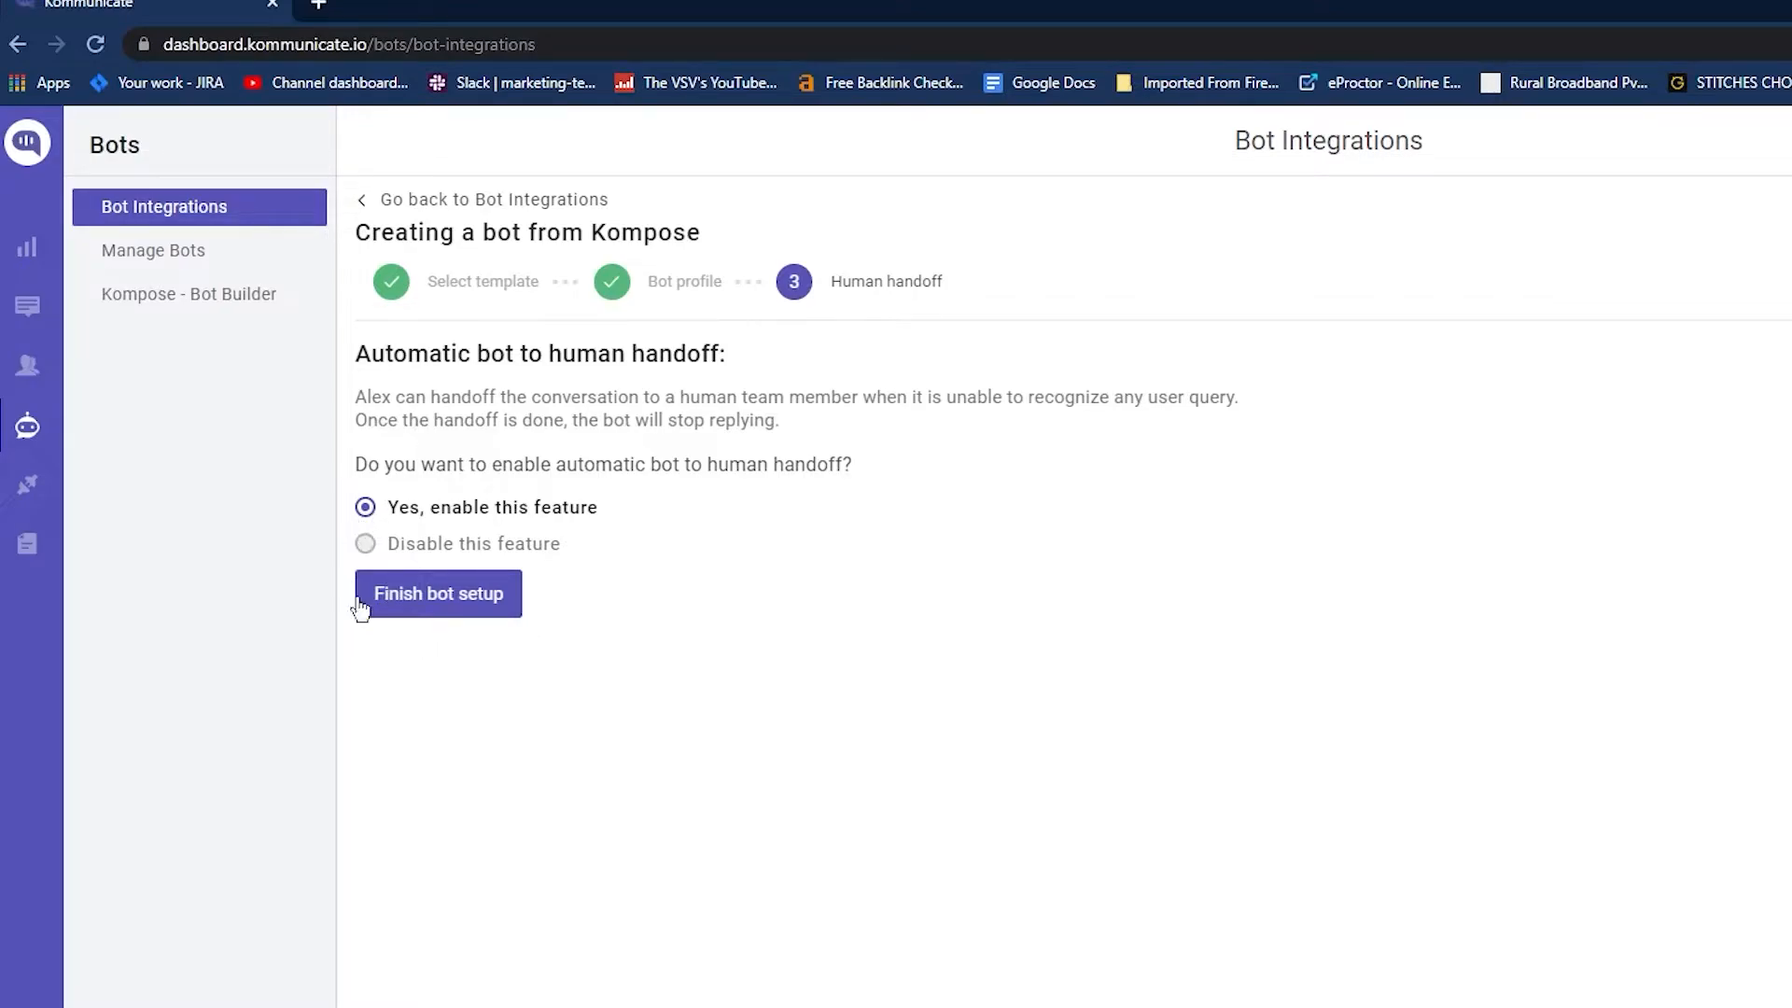
pyautogui.click(440, 616)
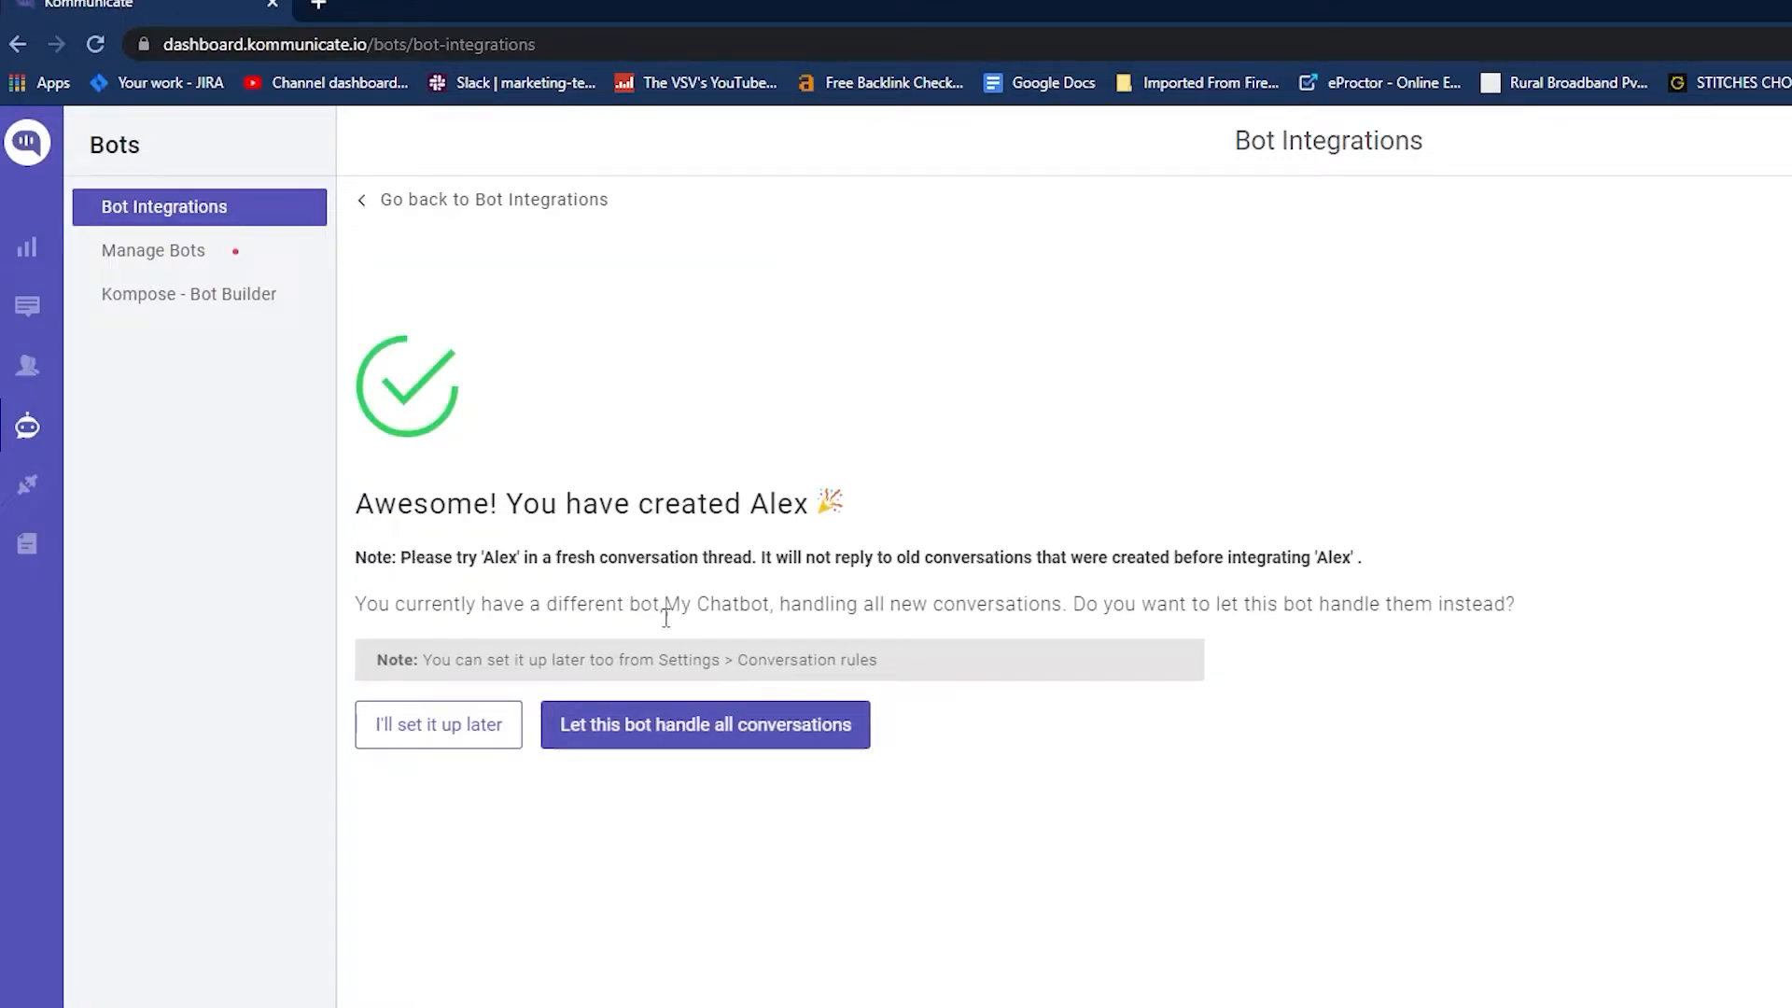
pyautogui.click(440, 744)
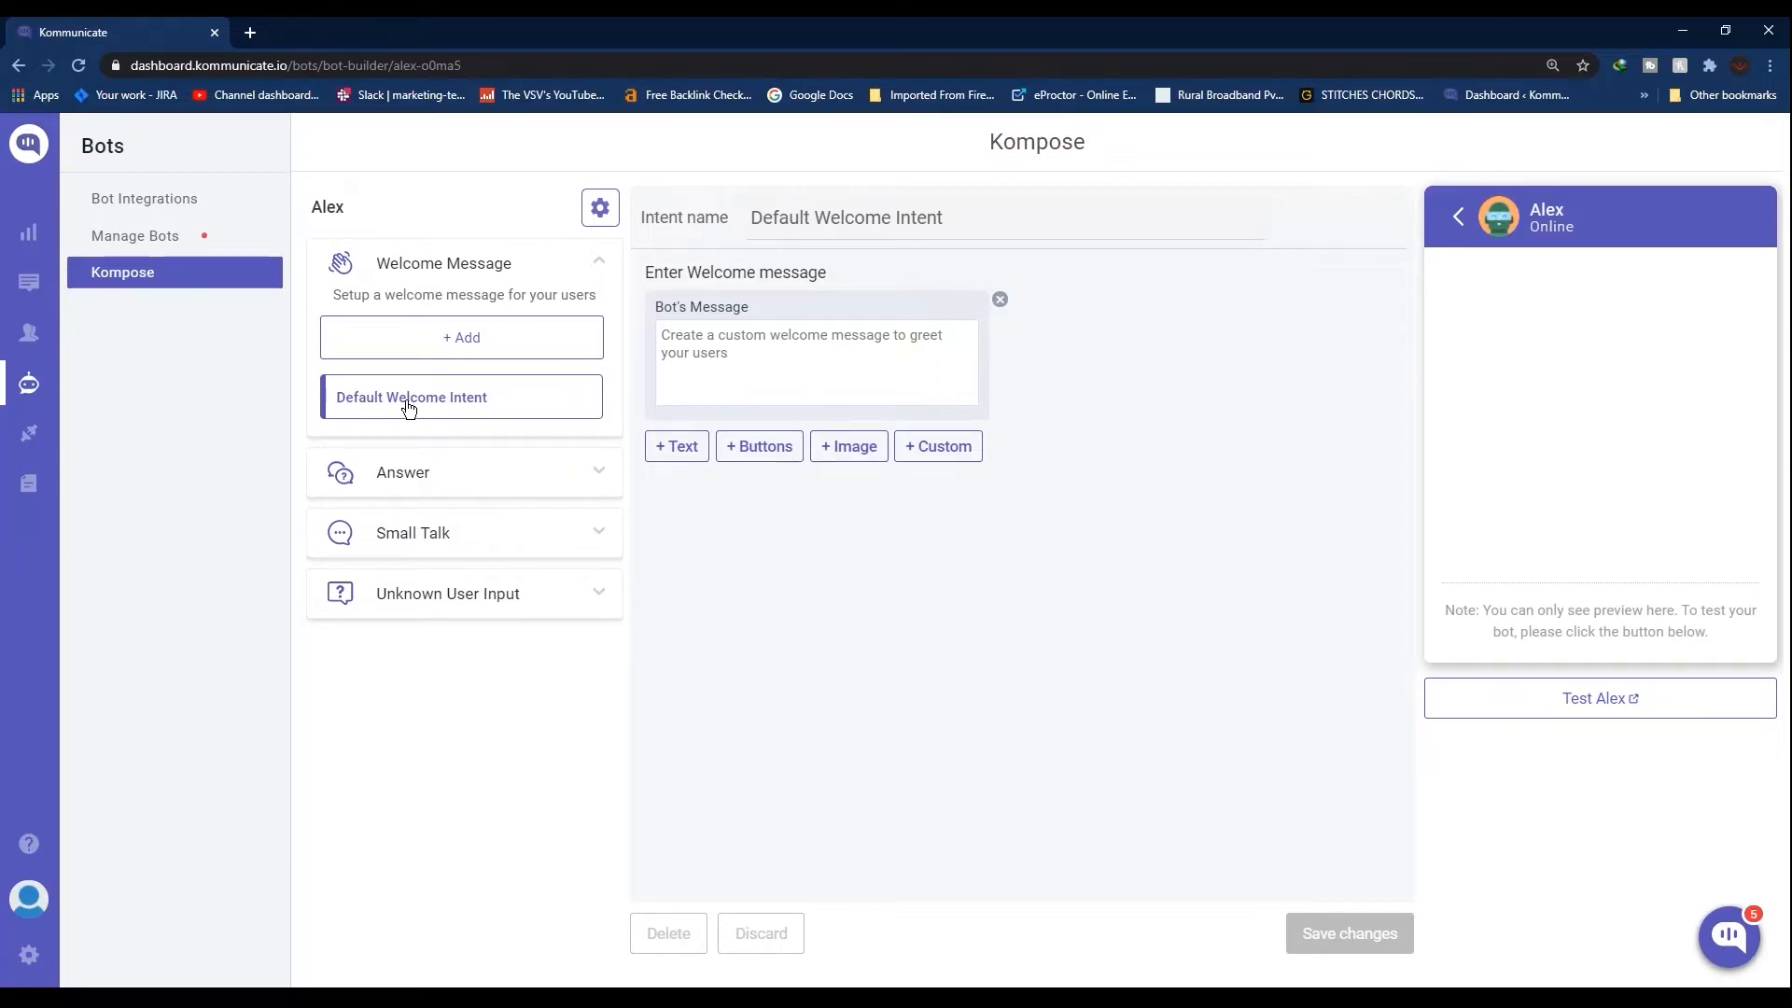
# Step: Set the Default Welcome Intent's message to "Welcome, how may I help you?" and save the changes
pyautogui.click(746, 344)
pyautogui.write('W')
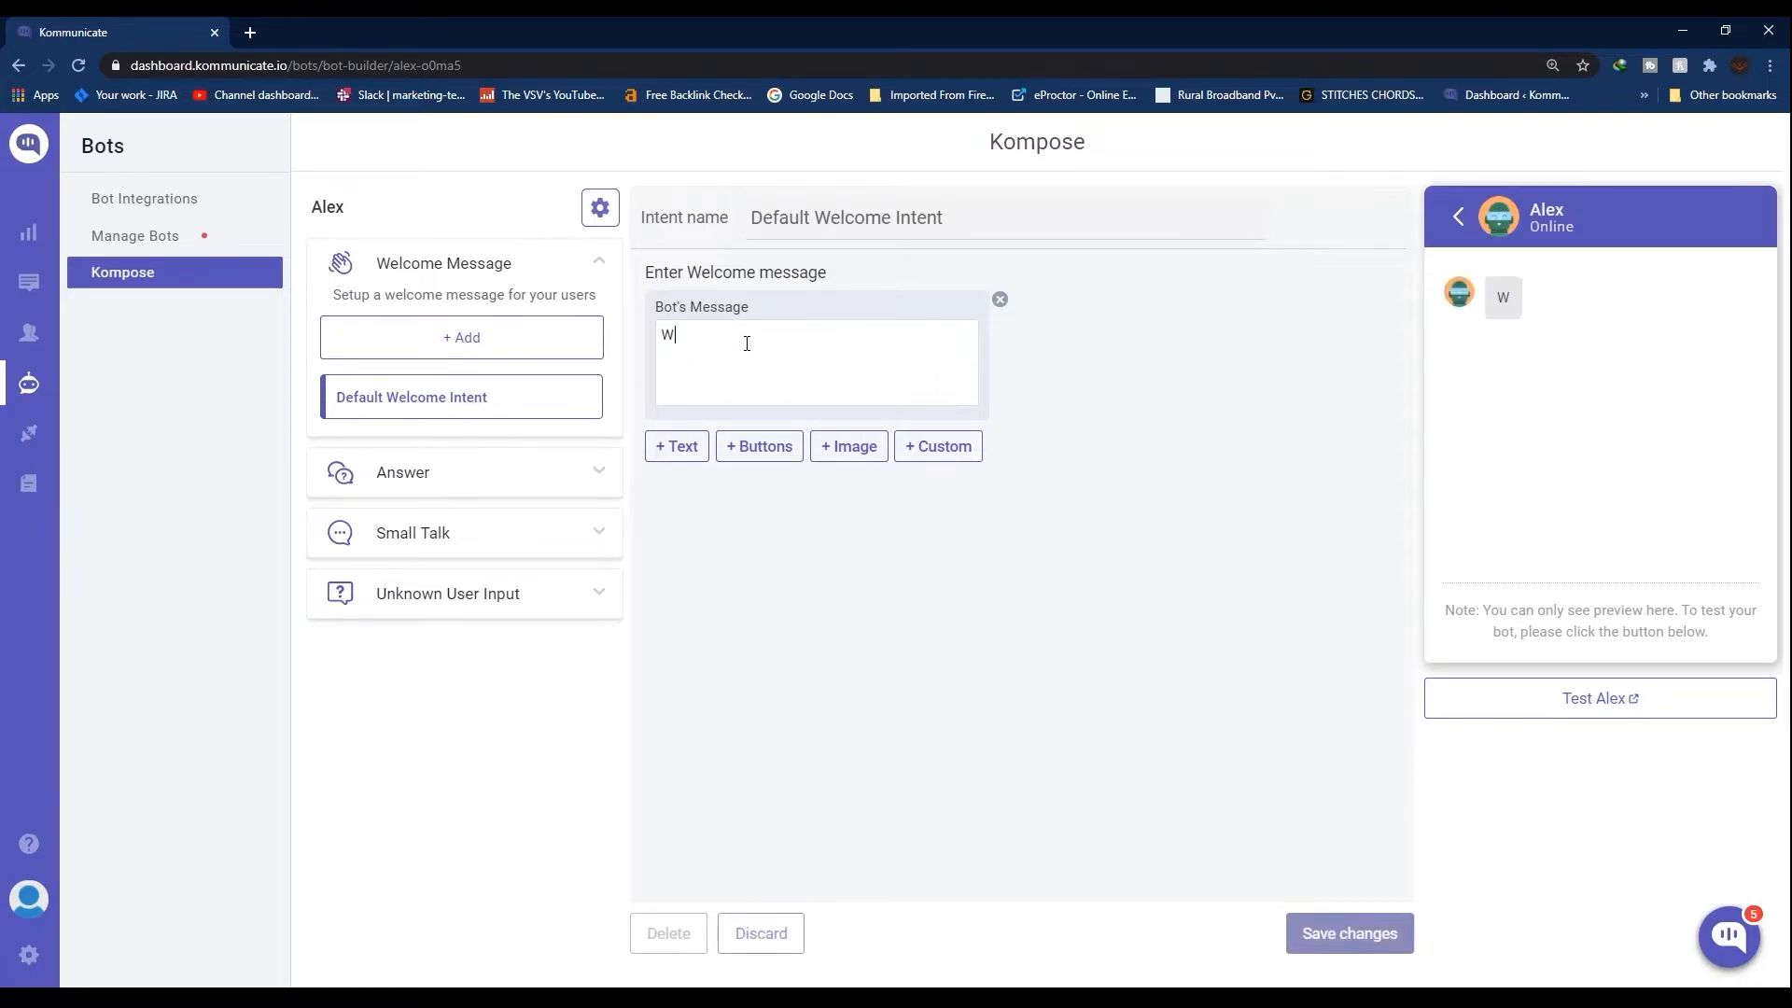
pyautogui.write('elcome, how may I help you?')
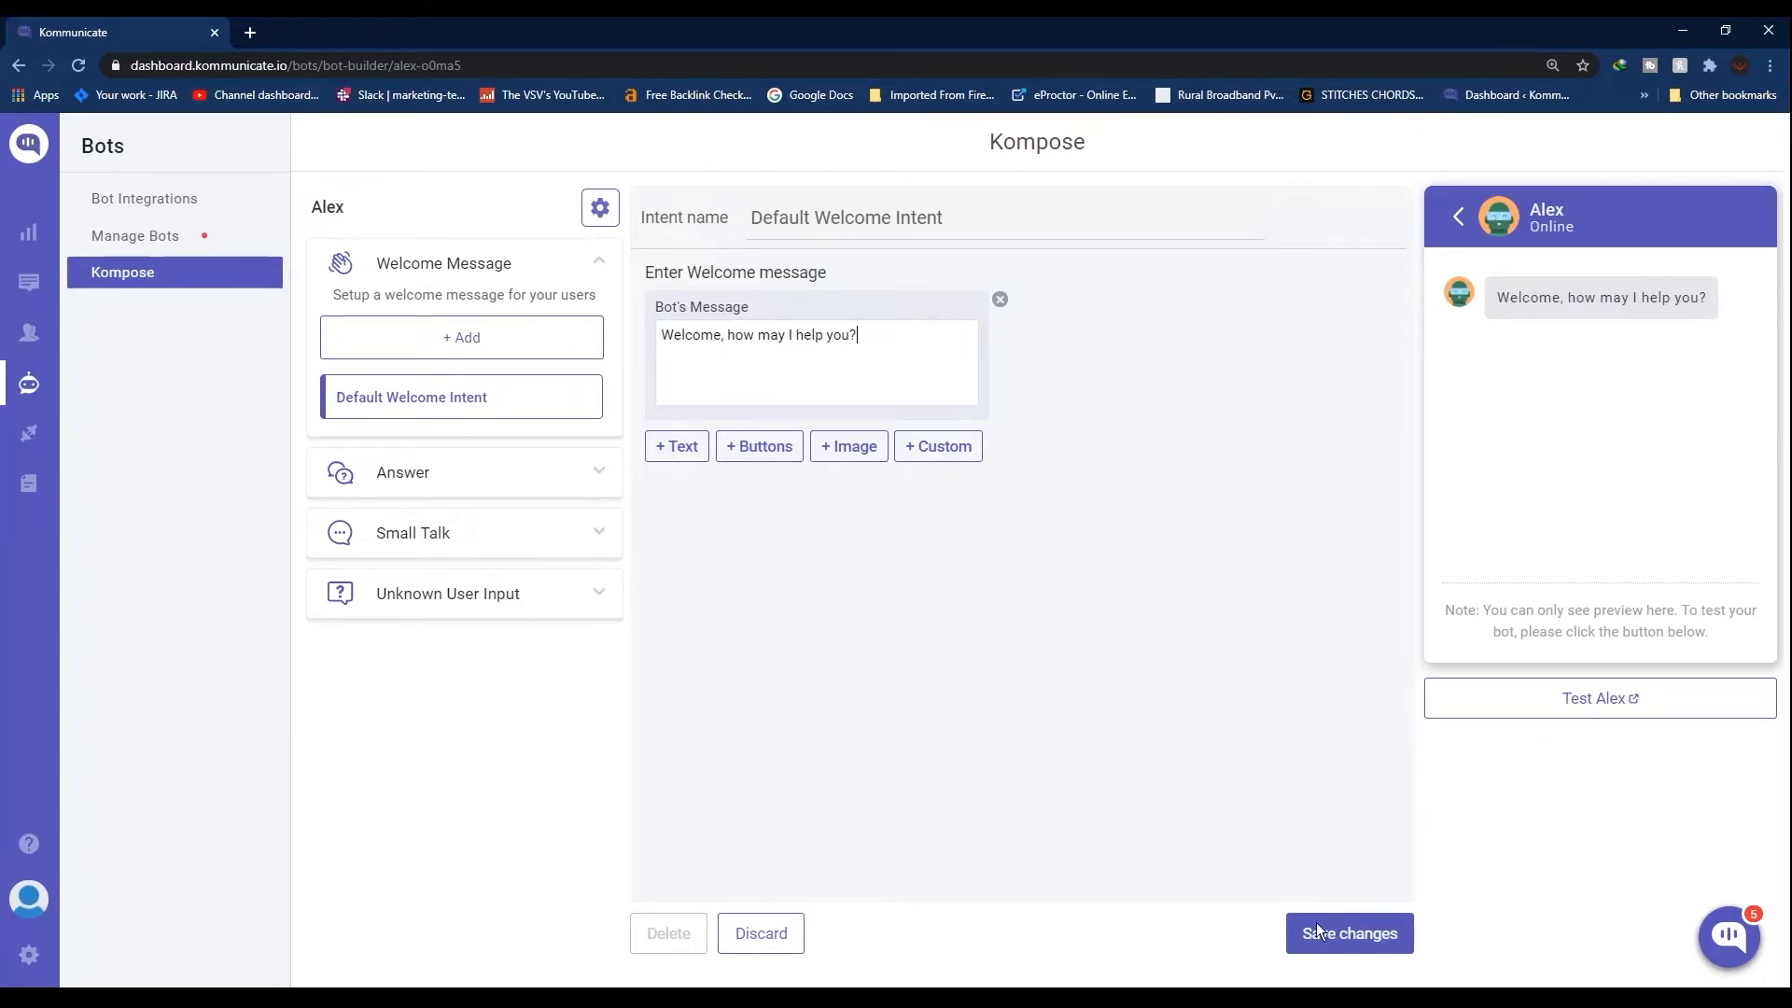
pyautogui.click(1338, 960)
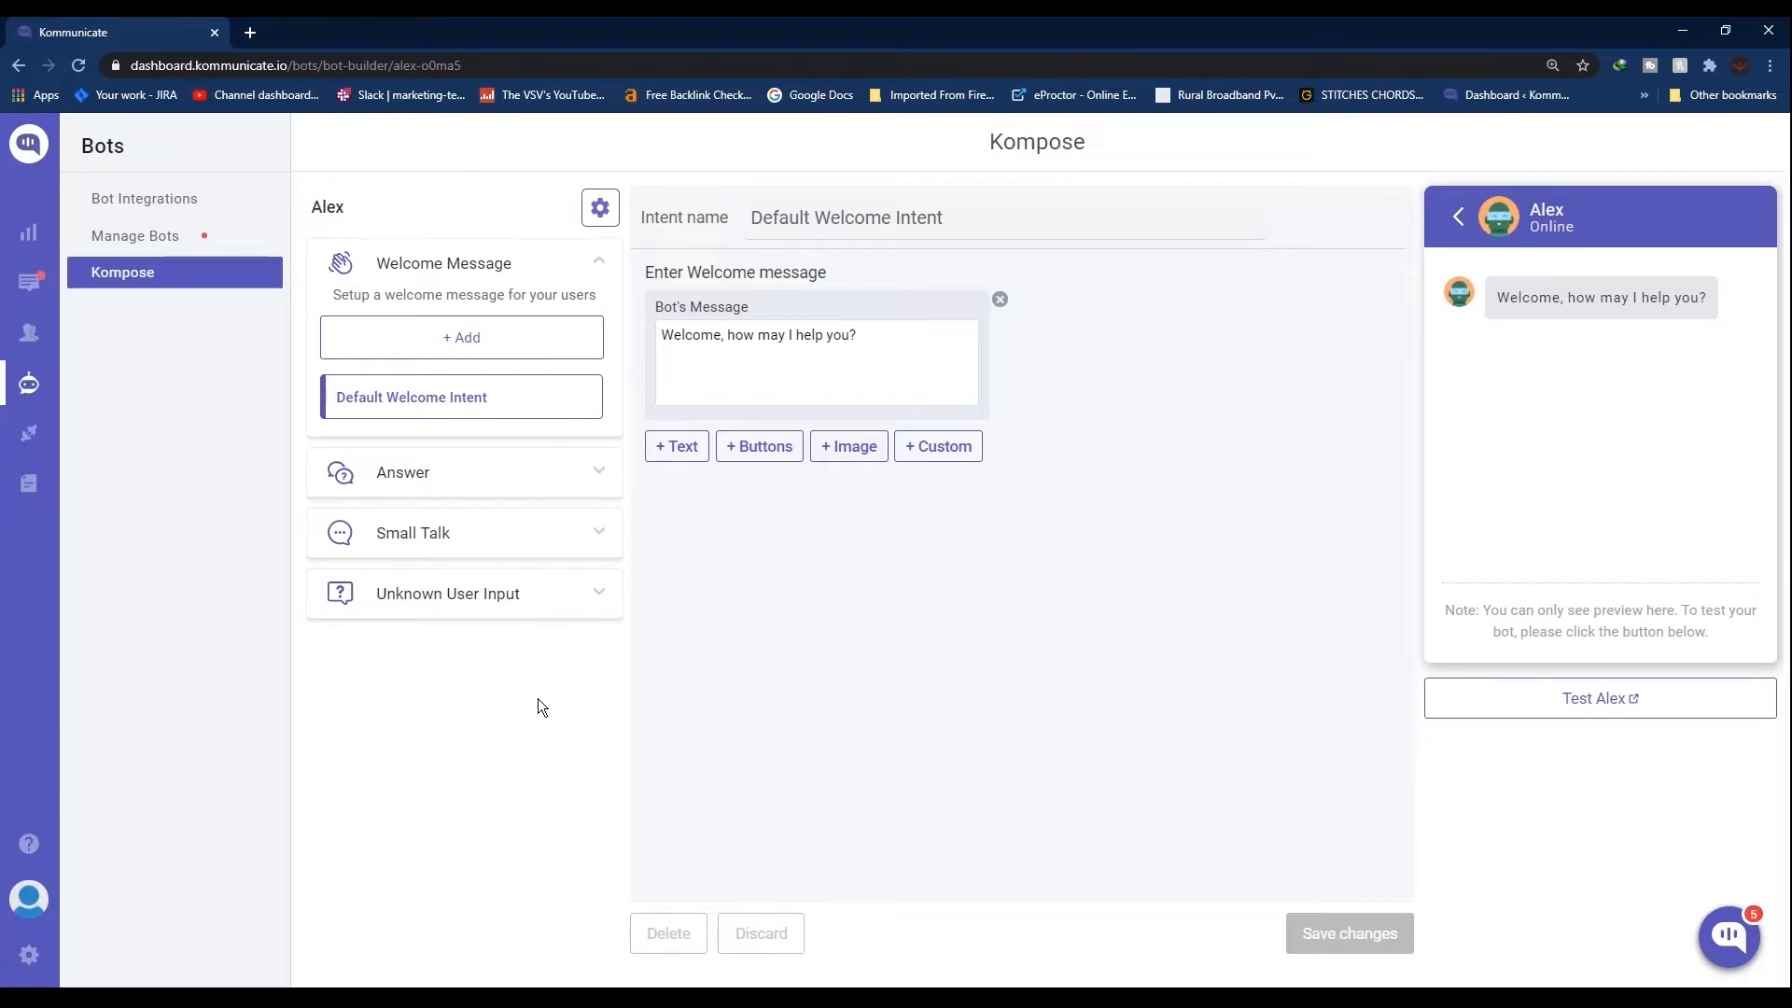
# Step: Set up a new answer intent named "Pricing" with the user's message "Tell me about various plan pricings"
pyautogui.click(571, 481)
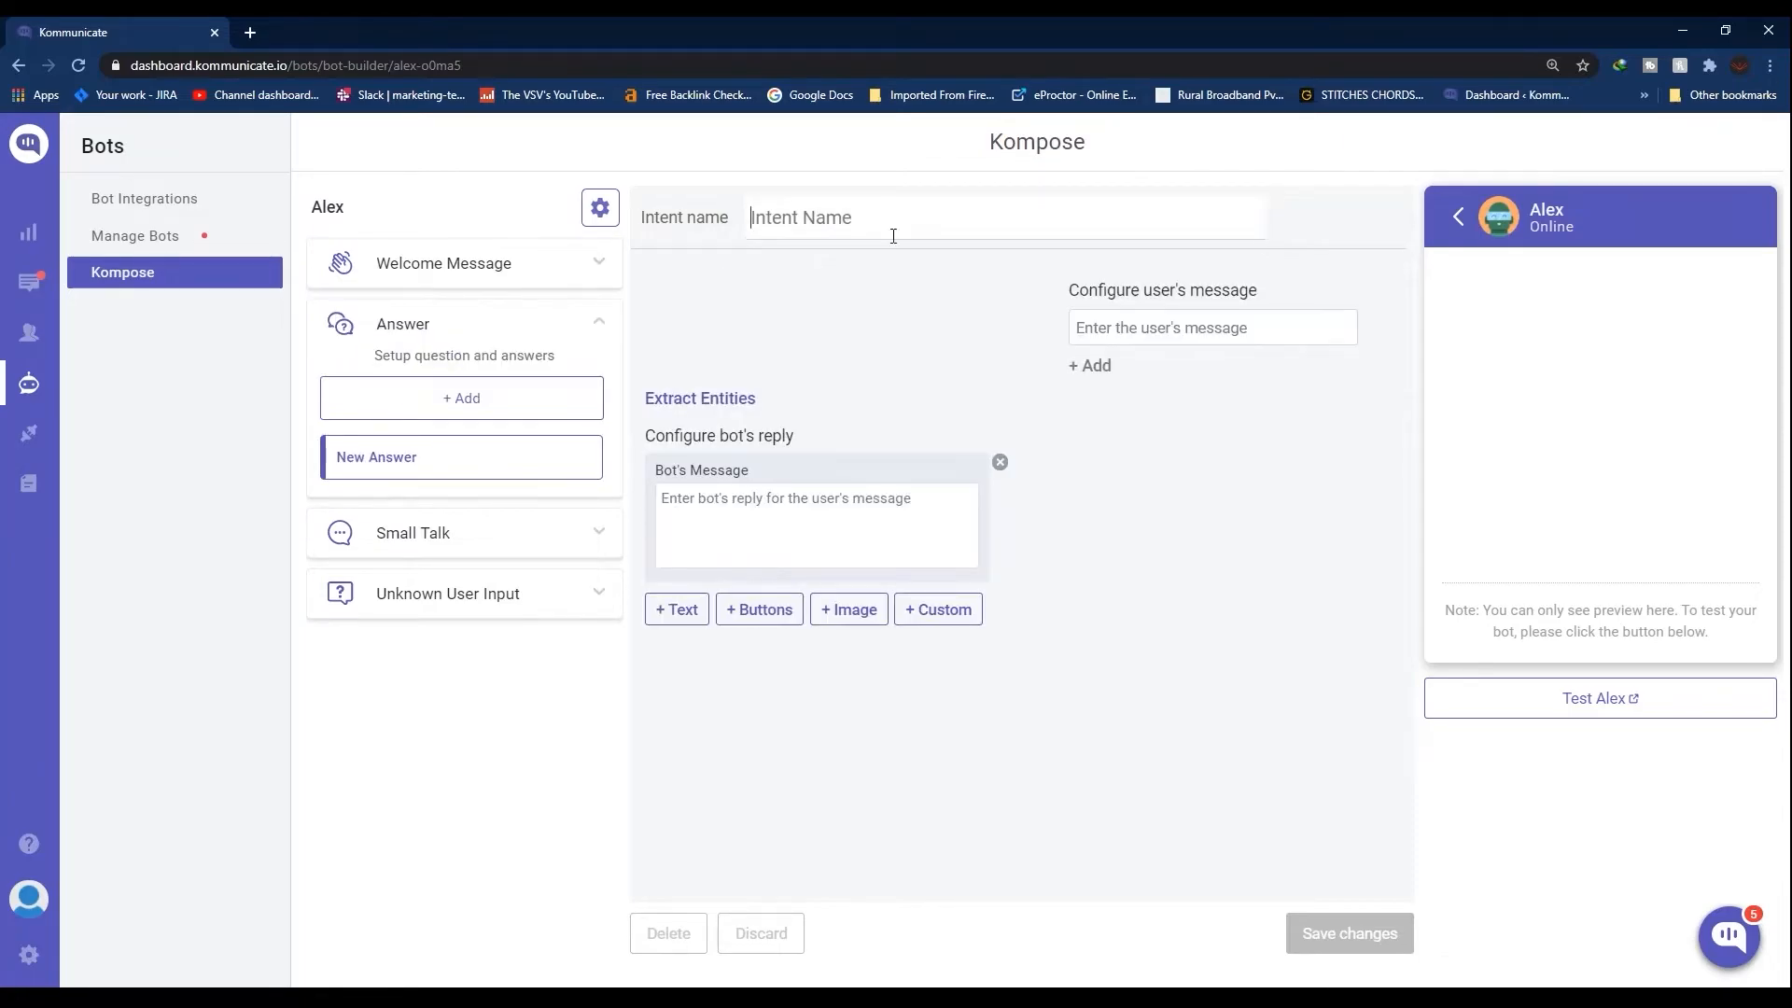
pyautogui.write('Pricing')
pyautogui.click(1283, 330)
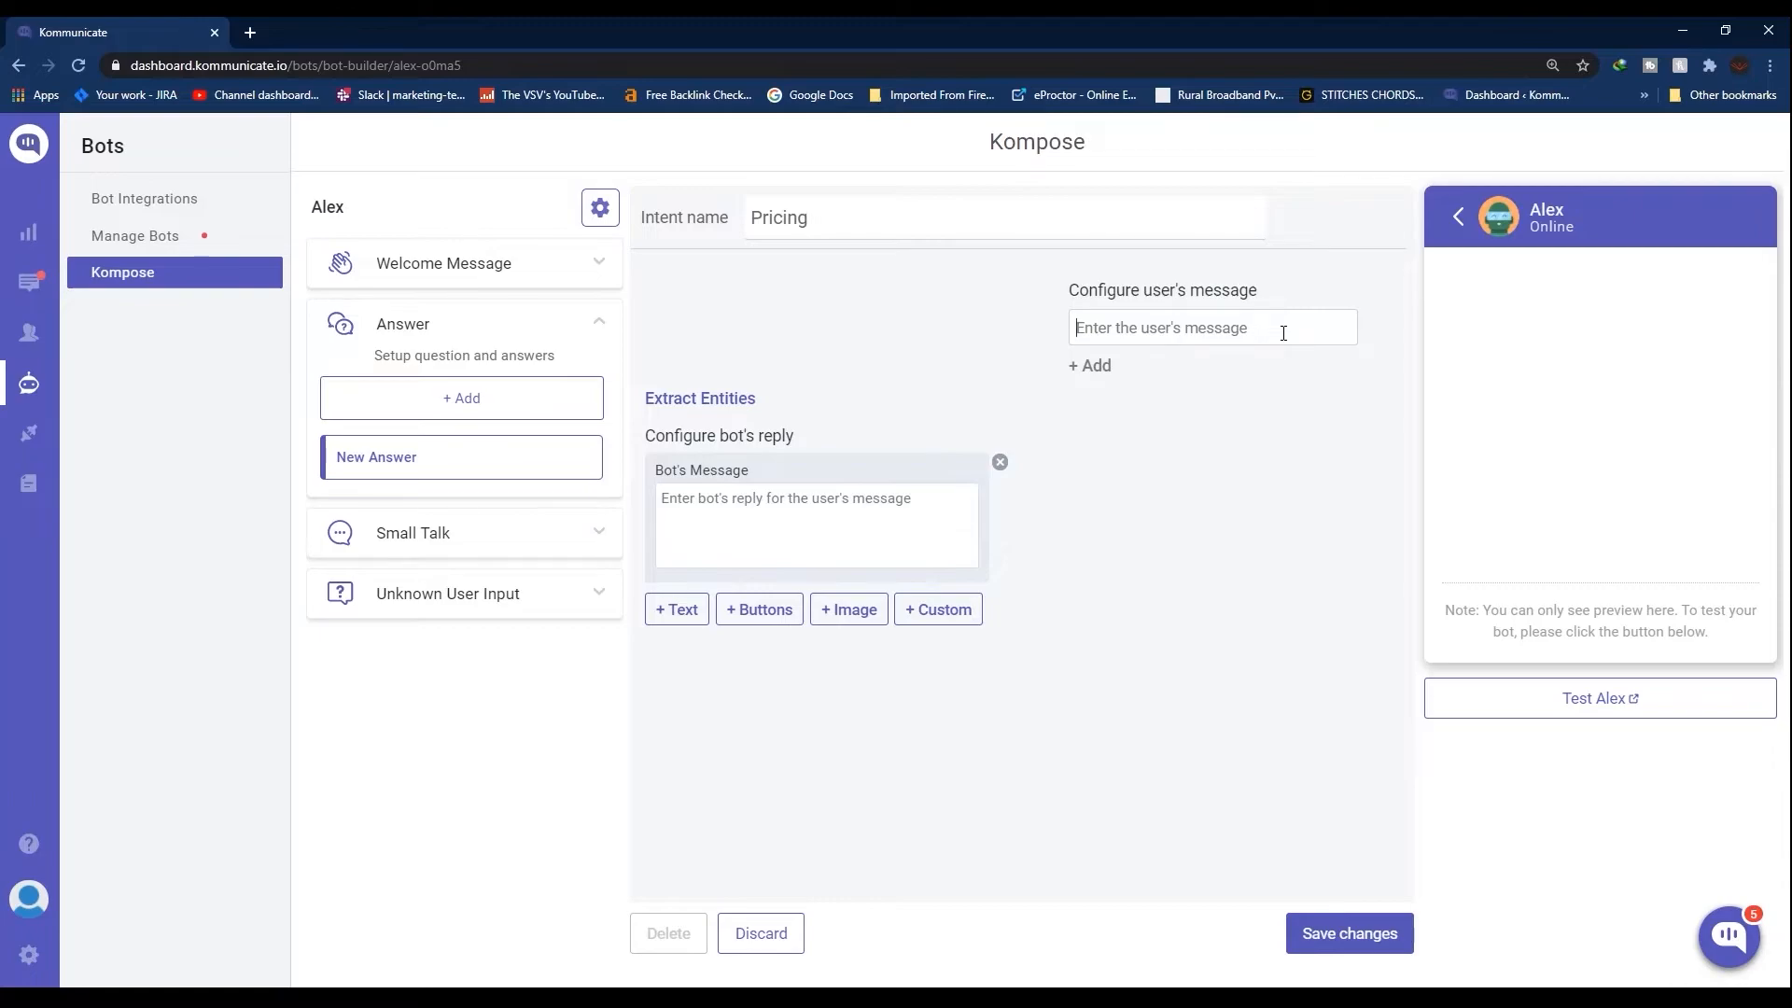
pyautogui.write('Tell me about')
pyautogui.write('various p')
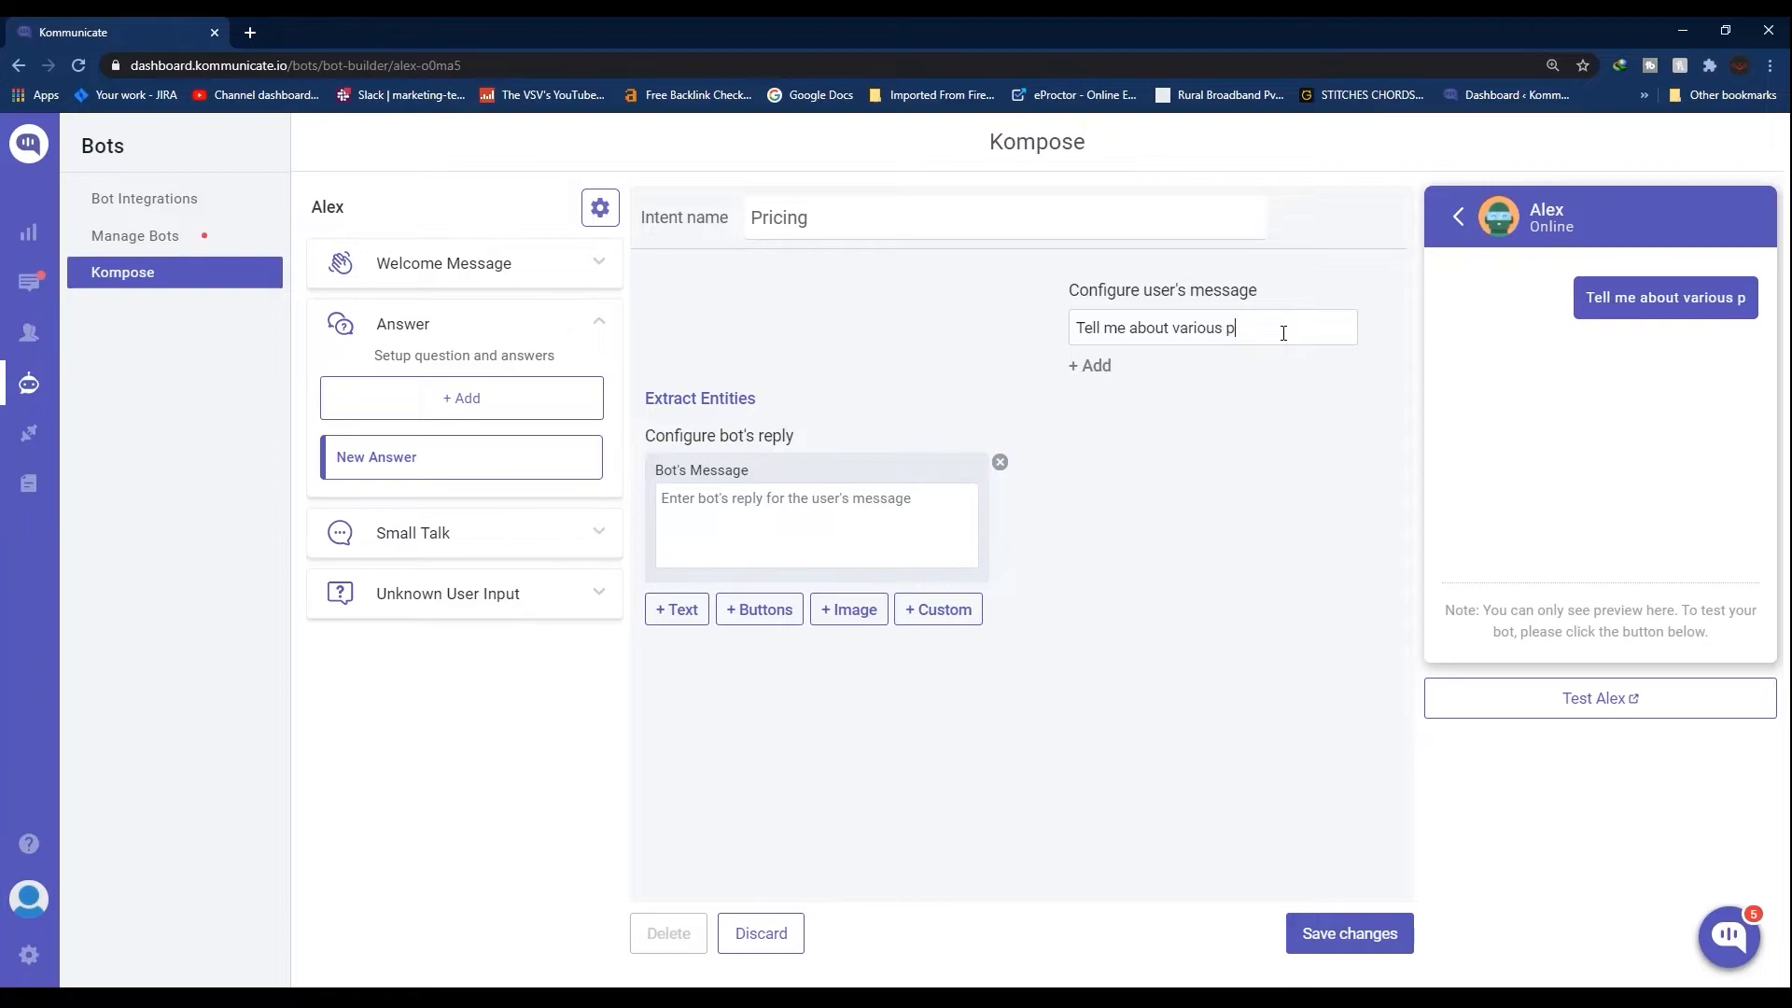
pyautogui.write('lan pricings')
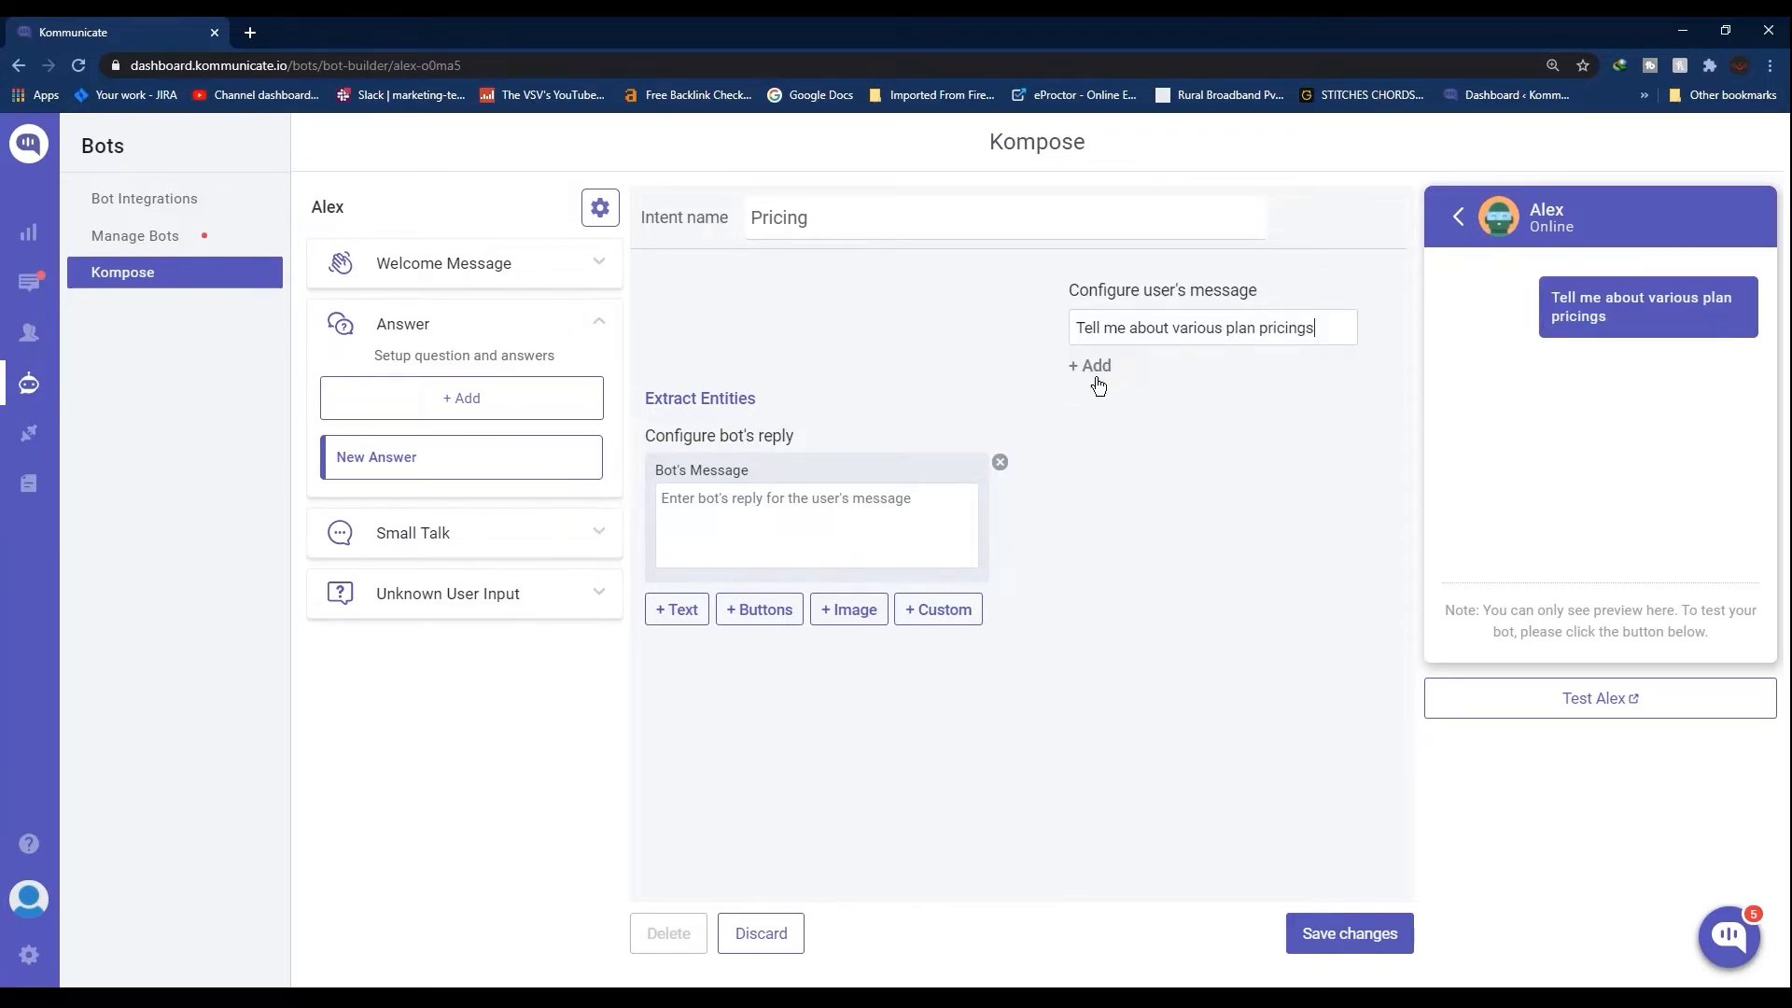
# Step: Set the bot's reply for the Pricing intent to "Pricing here" and save the changes
pyautogui.click(790, 514)
pyautogui.write('Pr')
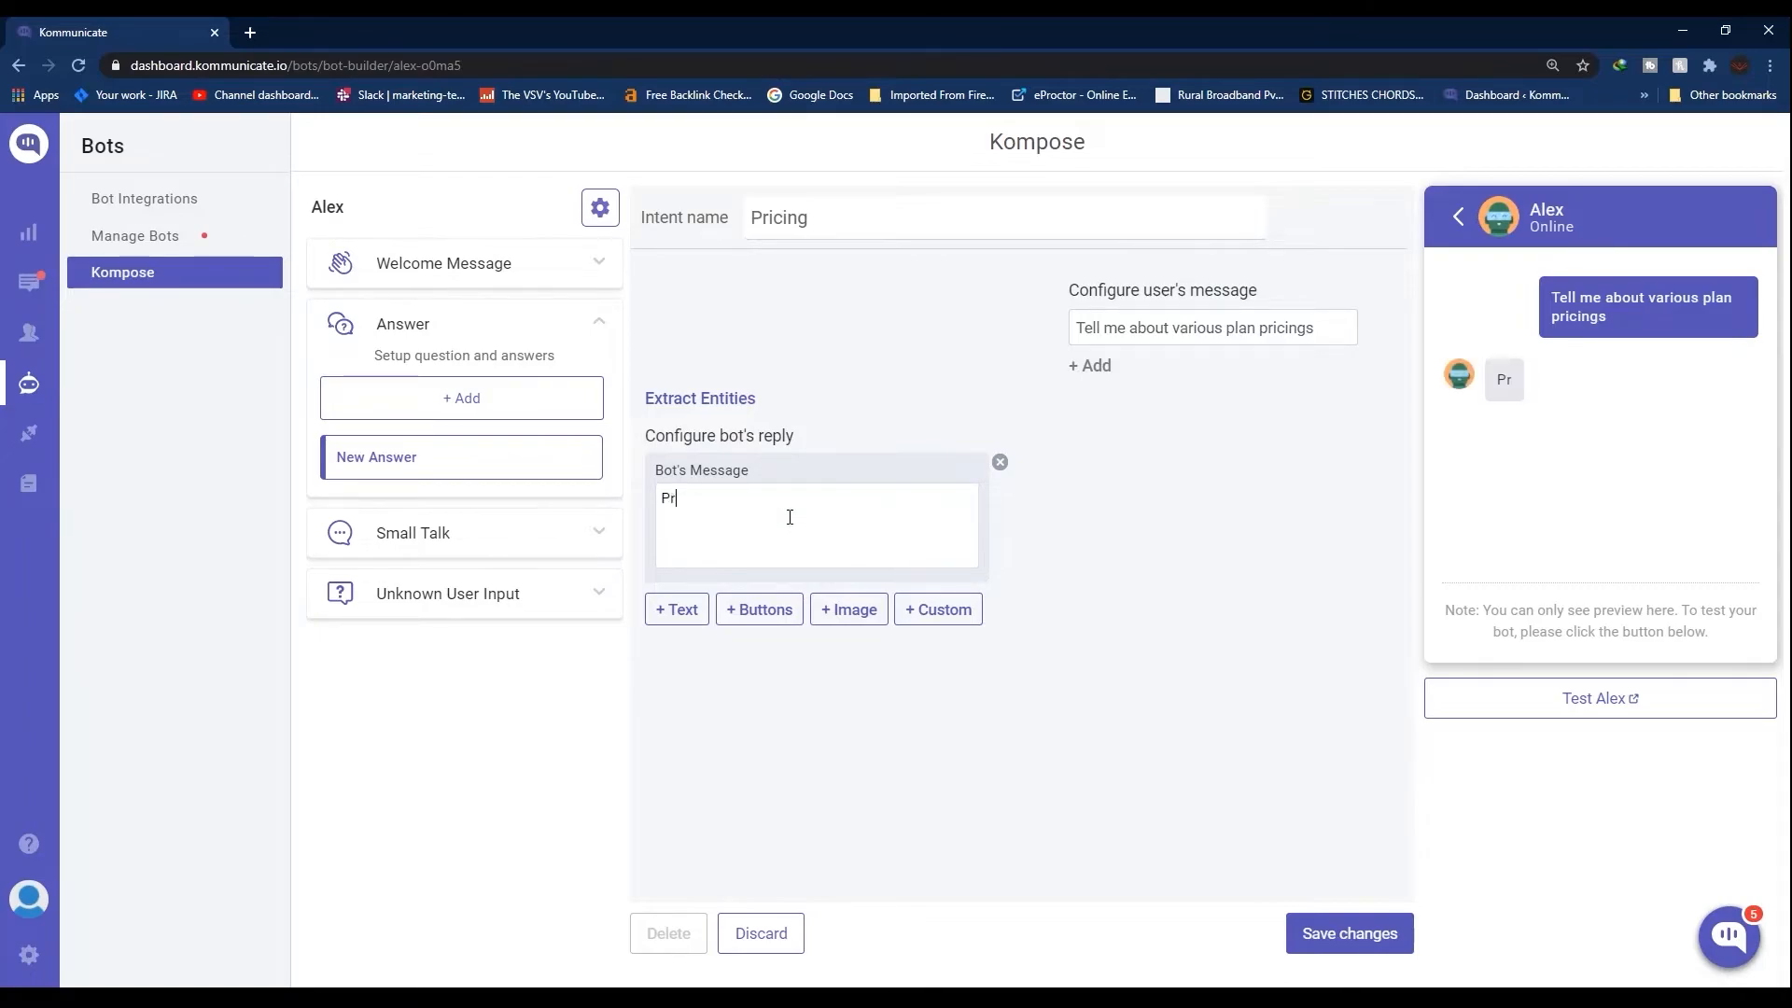
pyautogui.write('icing here')
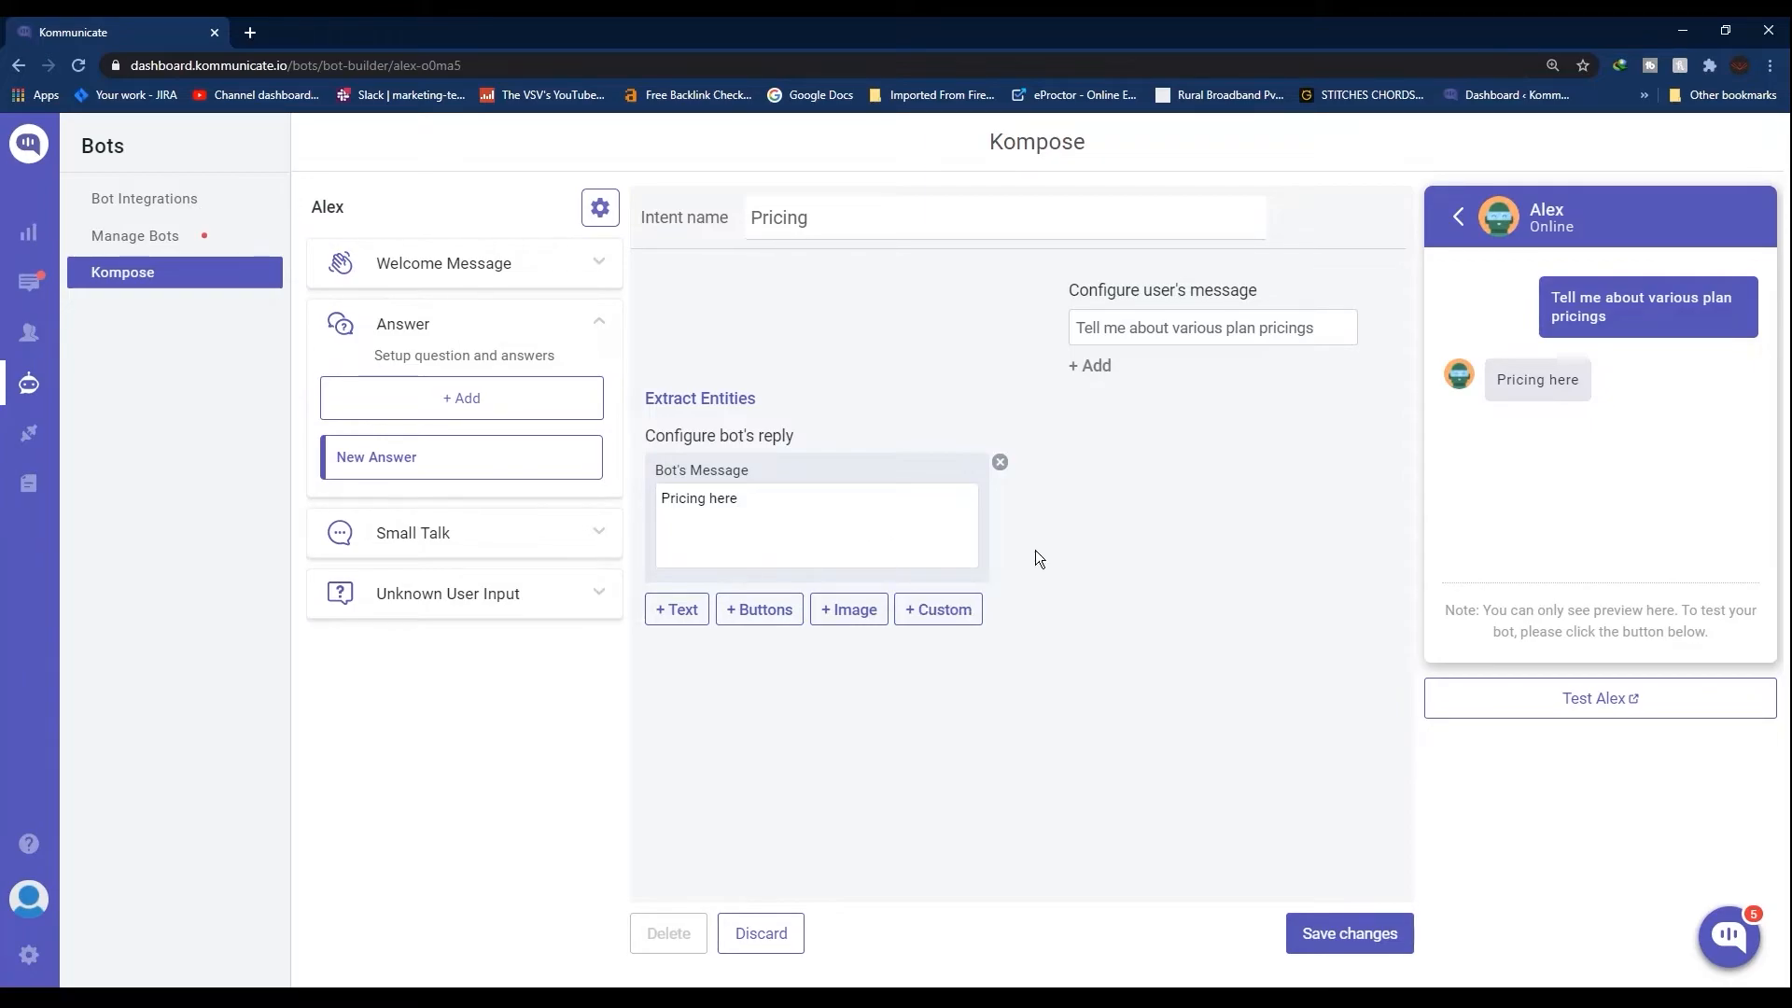
pyautogui.click(1340, 941)
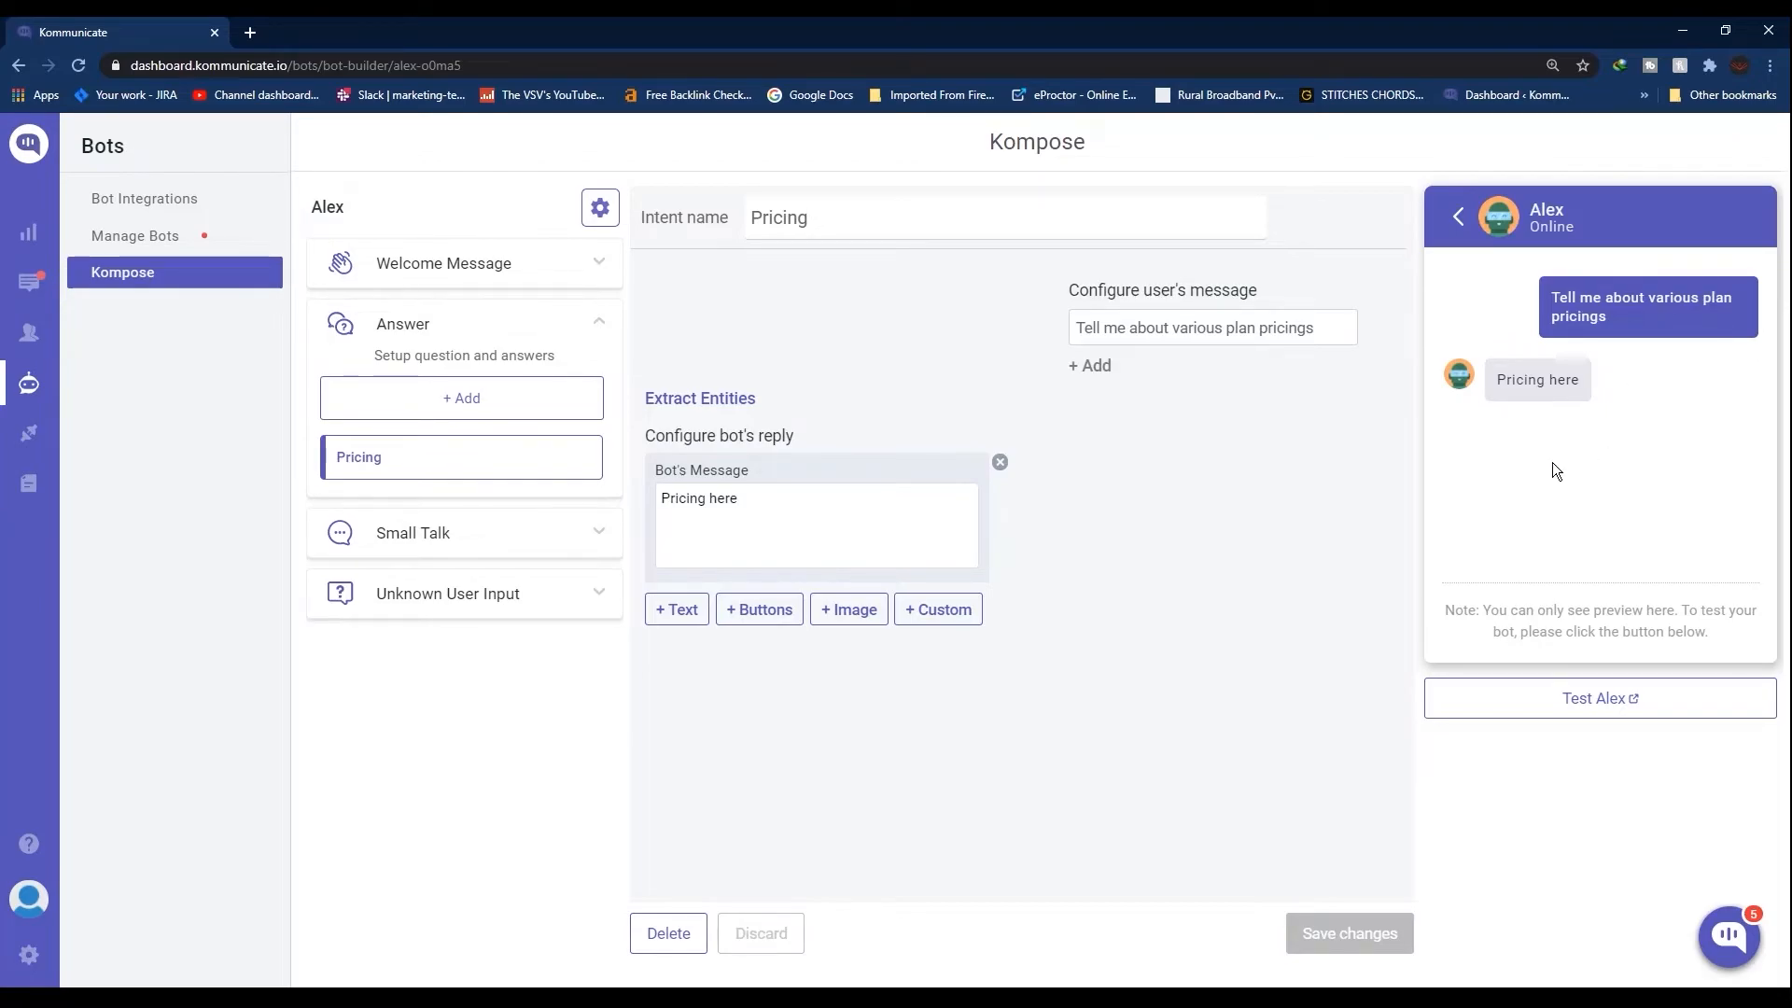
# Step: Look through the in-built Small Talk intents available for the bot
pyautogui.click(399, 534)
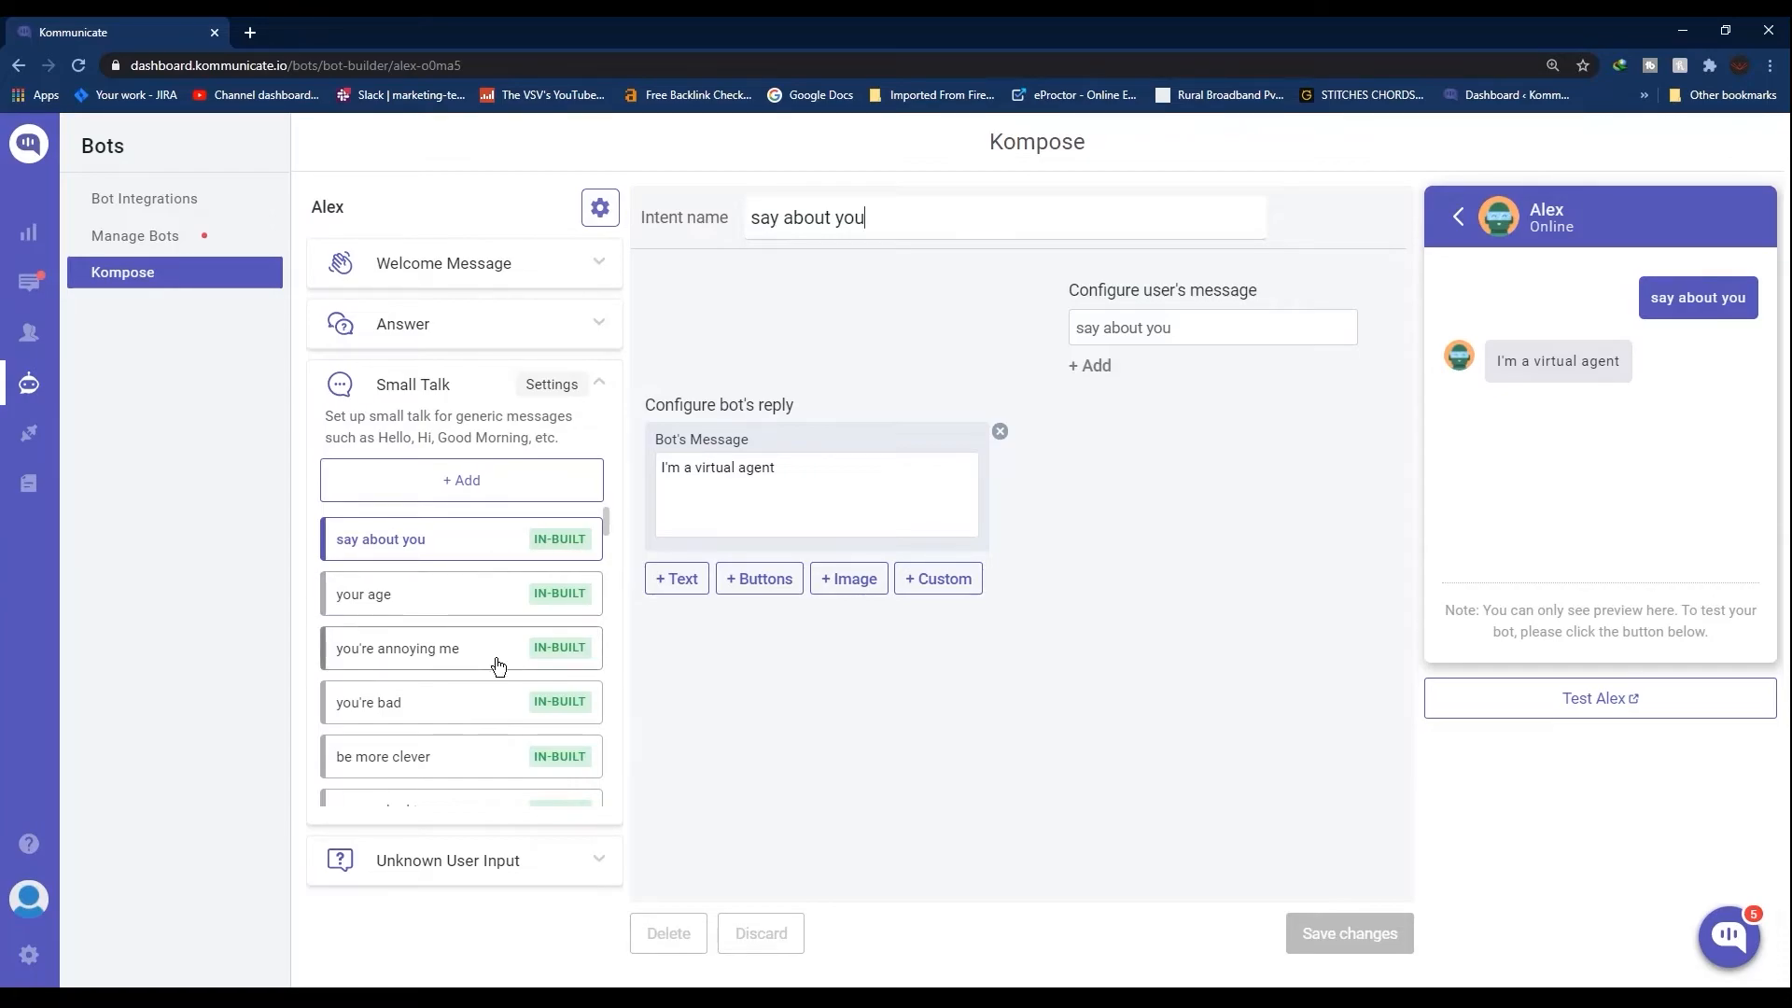
pyautogui.scroll(-5, 492, 686)
pyautogui.scroll(10, 492, 686)
pyautogui.click(467, 388)
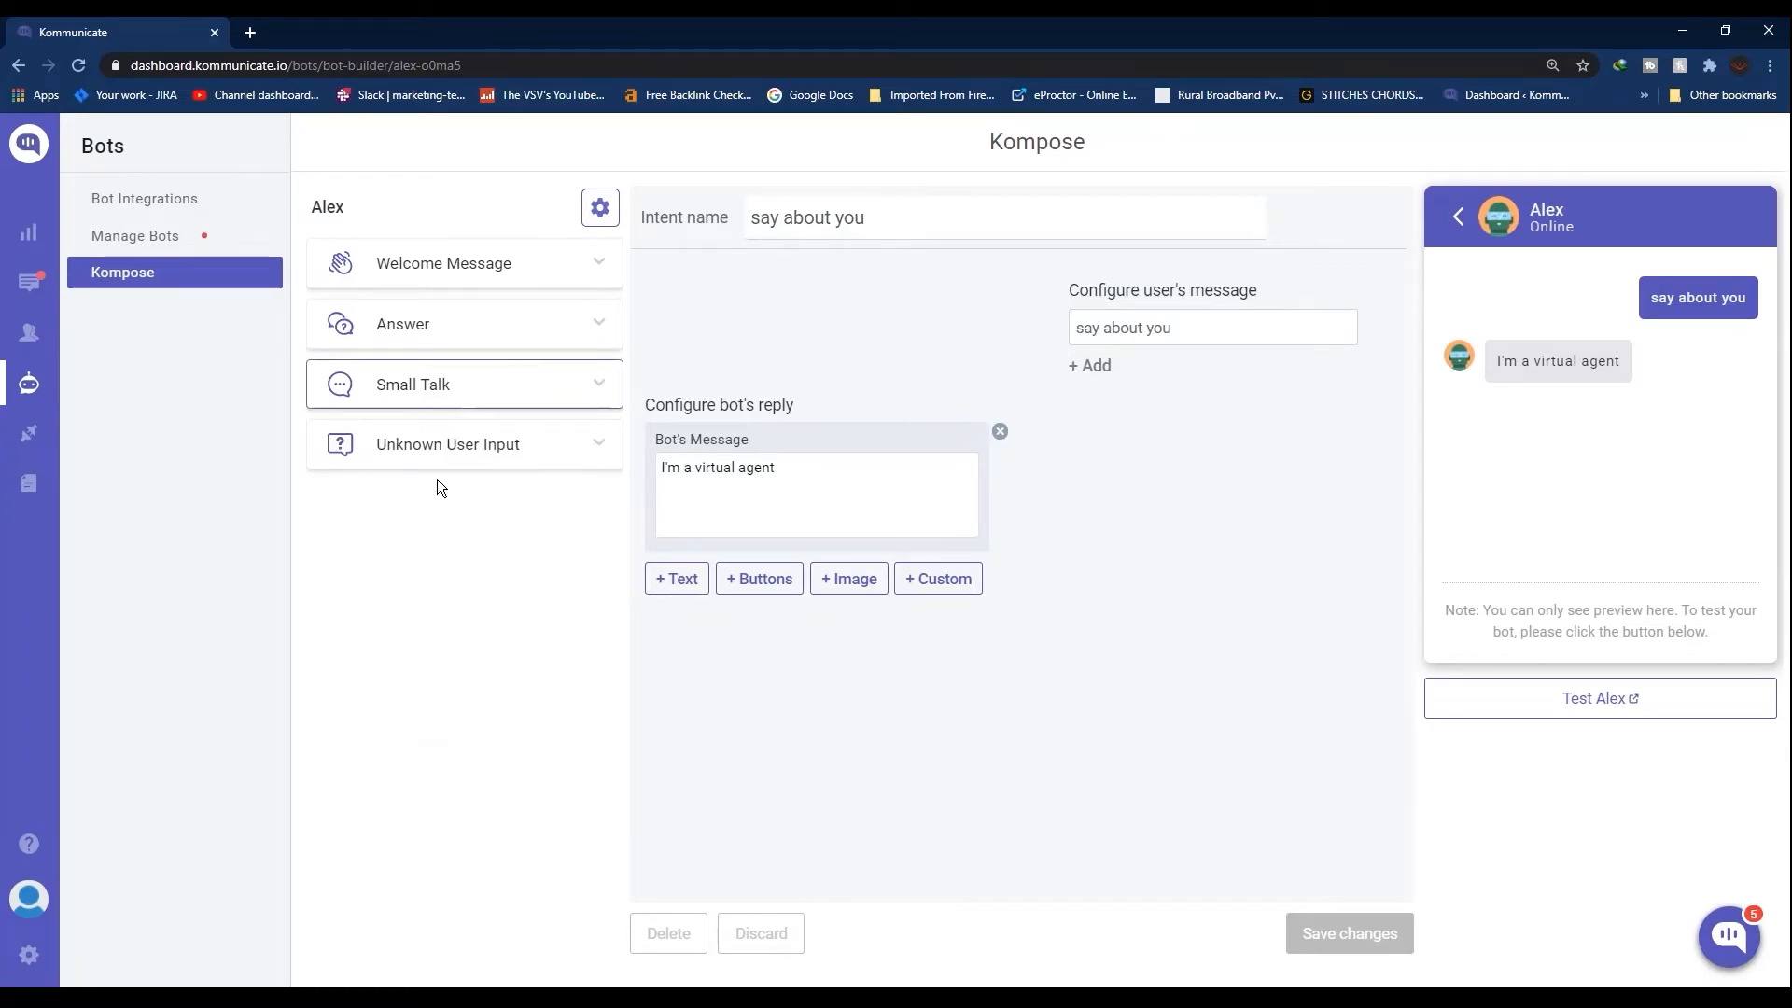
# Step: Set the Unknown User Input fallback reply to "Your query is being transferred to a Human Agent." and save the changes
pyautogui.click(547, 448)
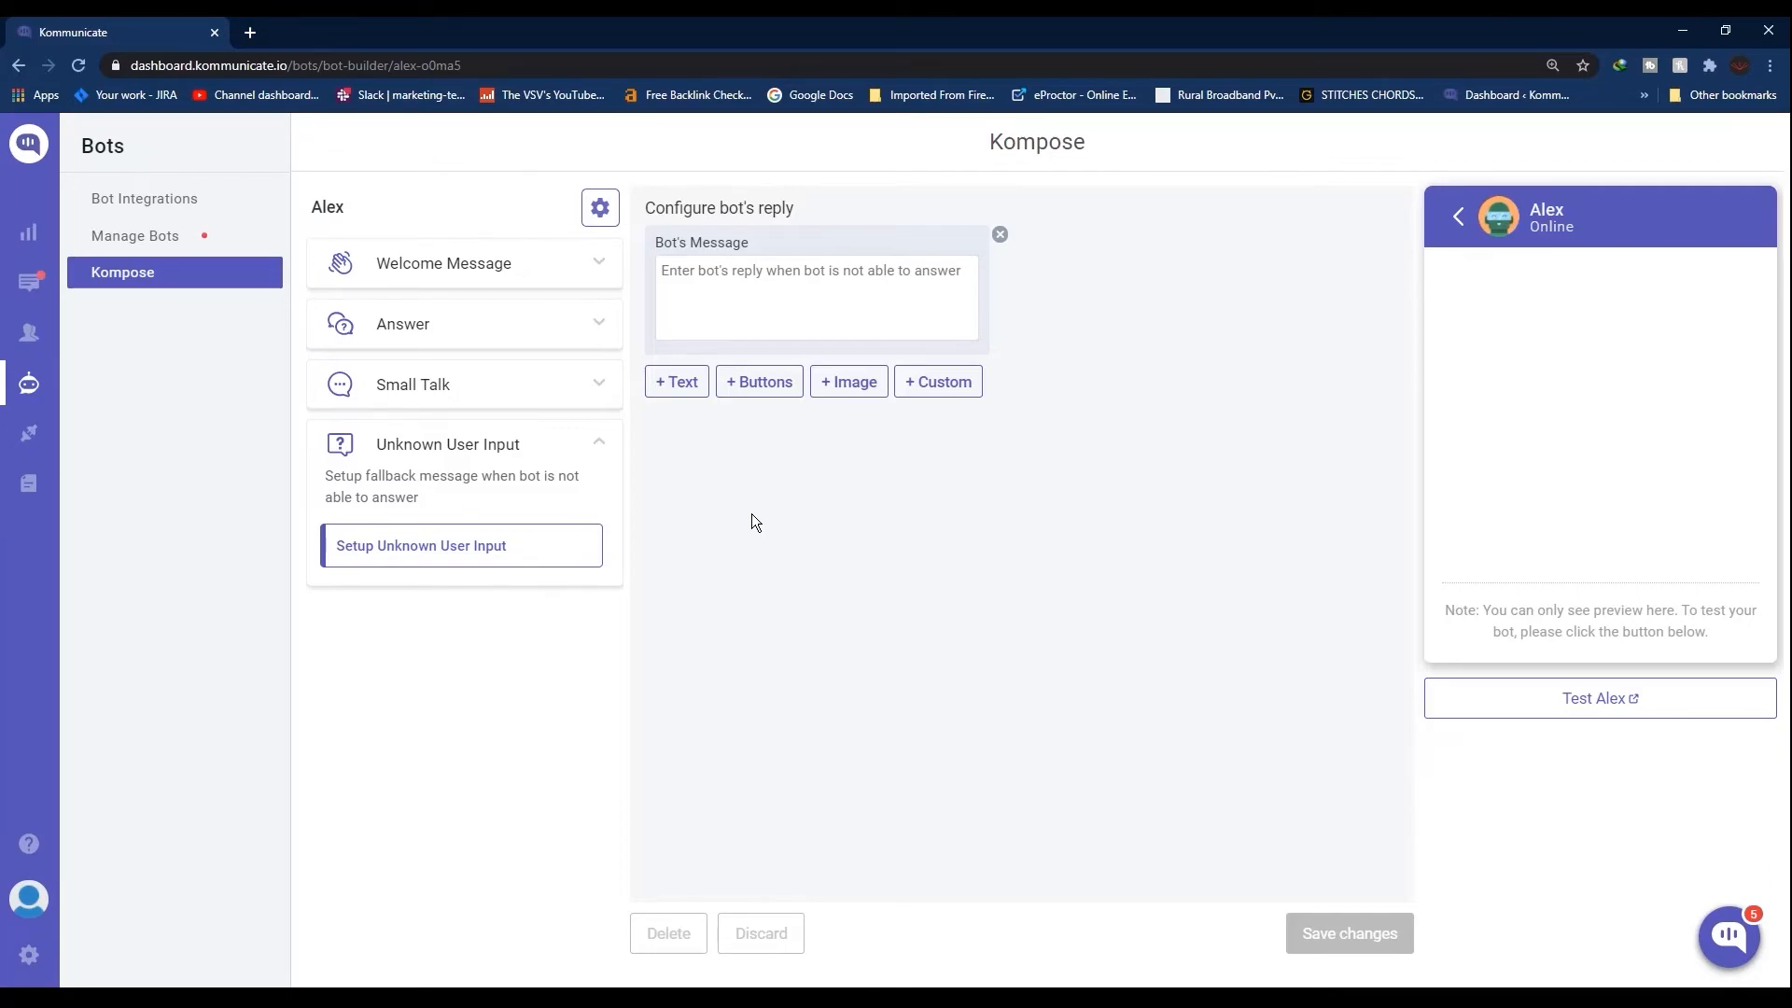
pyautogui.click(764, 271)
pyautogui.write('Your query is b')
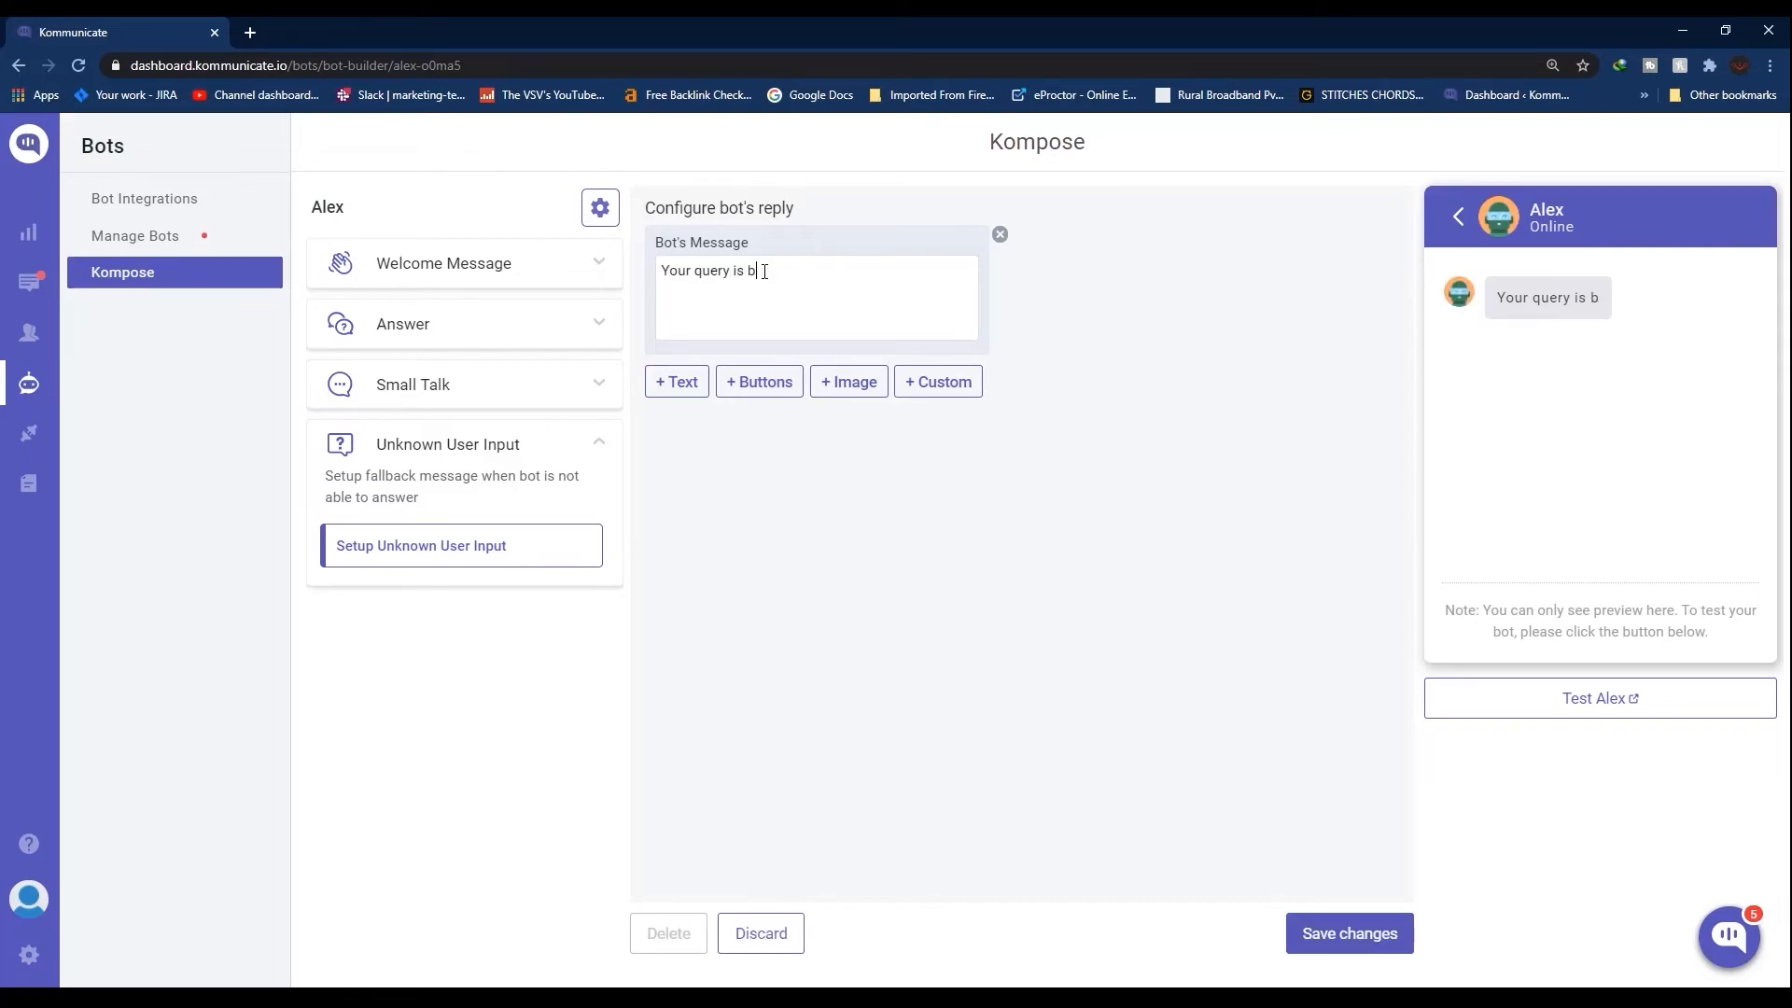
pyautogui.write('eing transferred to a Human Agent.')
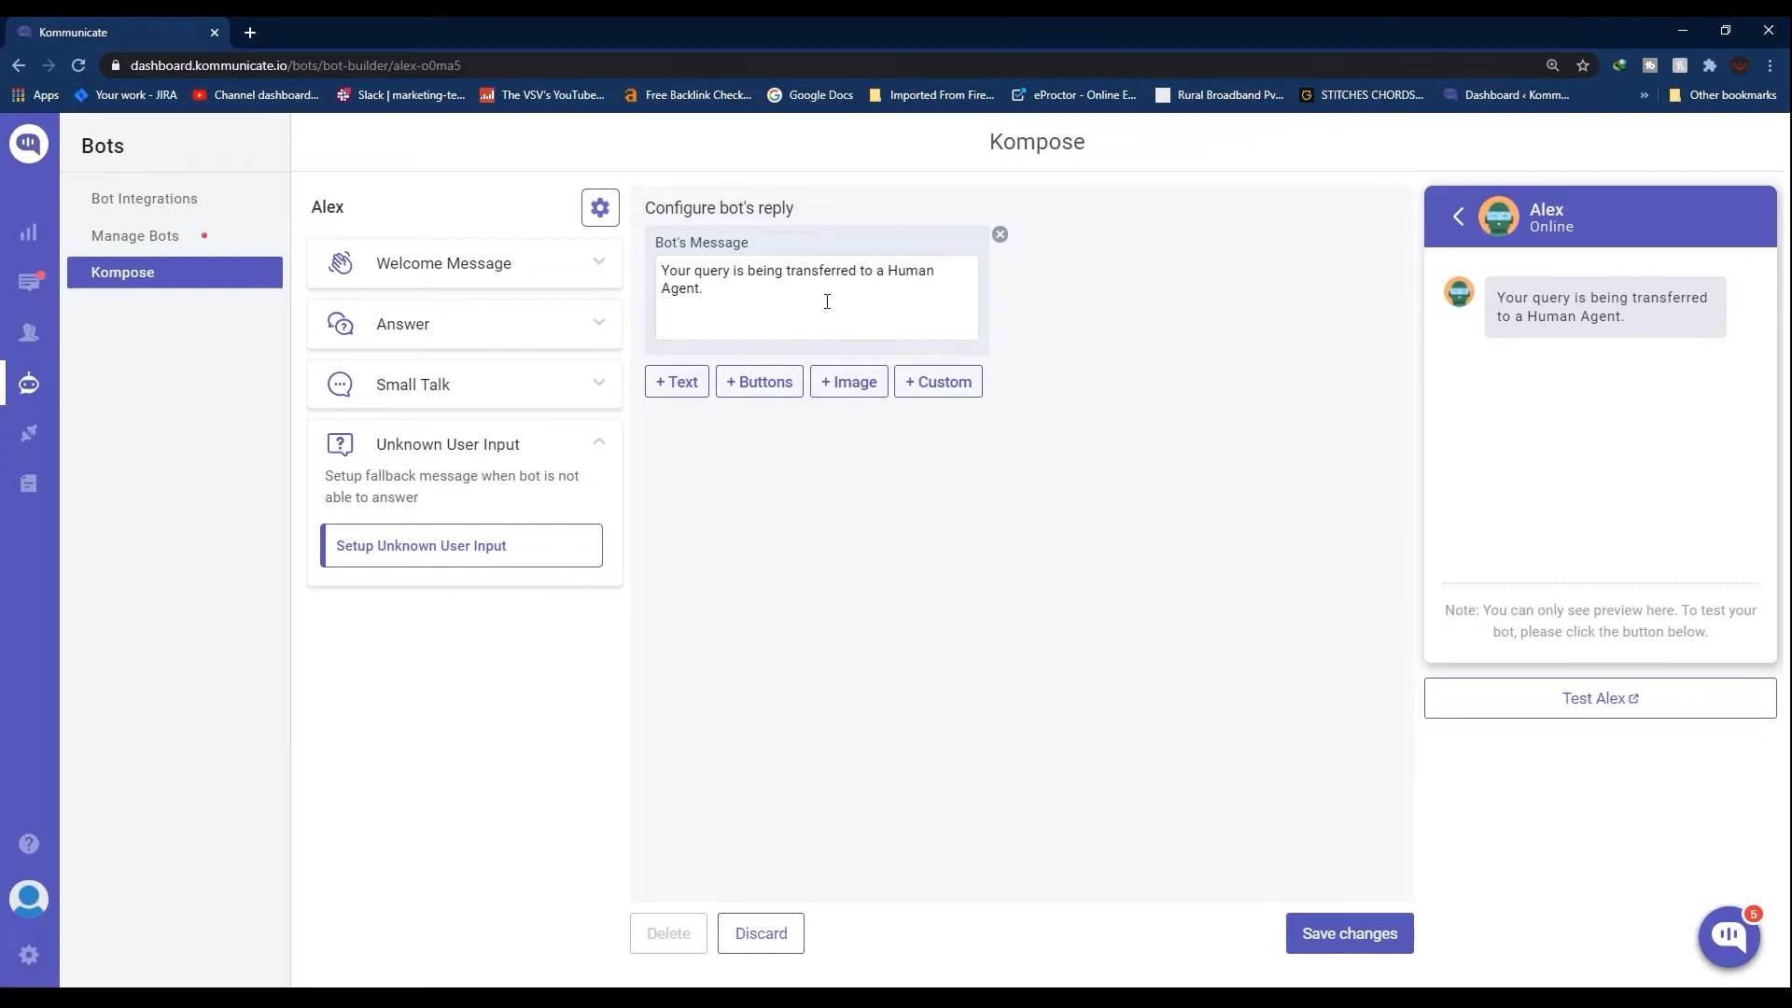
pyautogui.click(1351, 935)
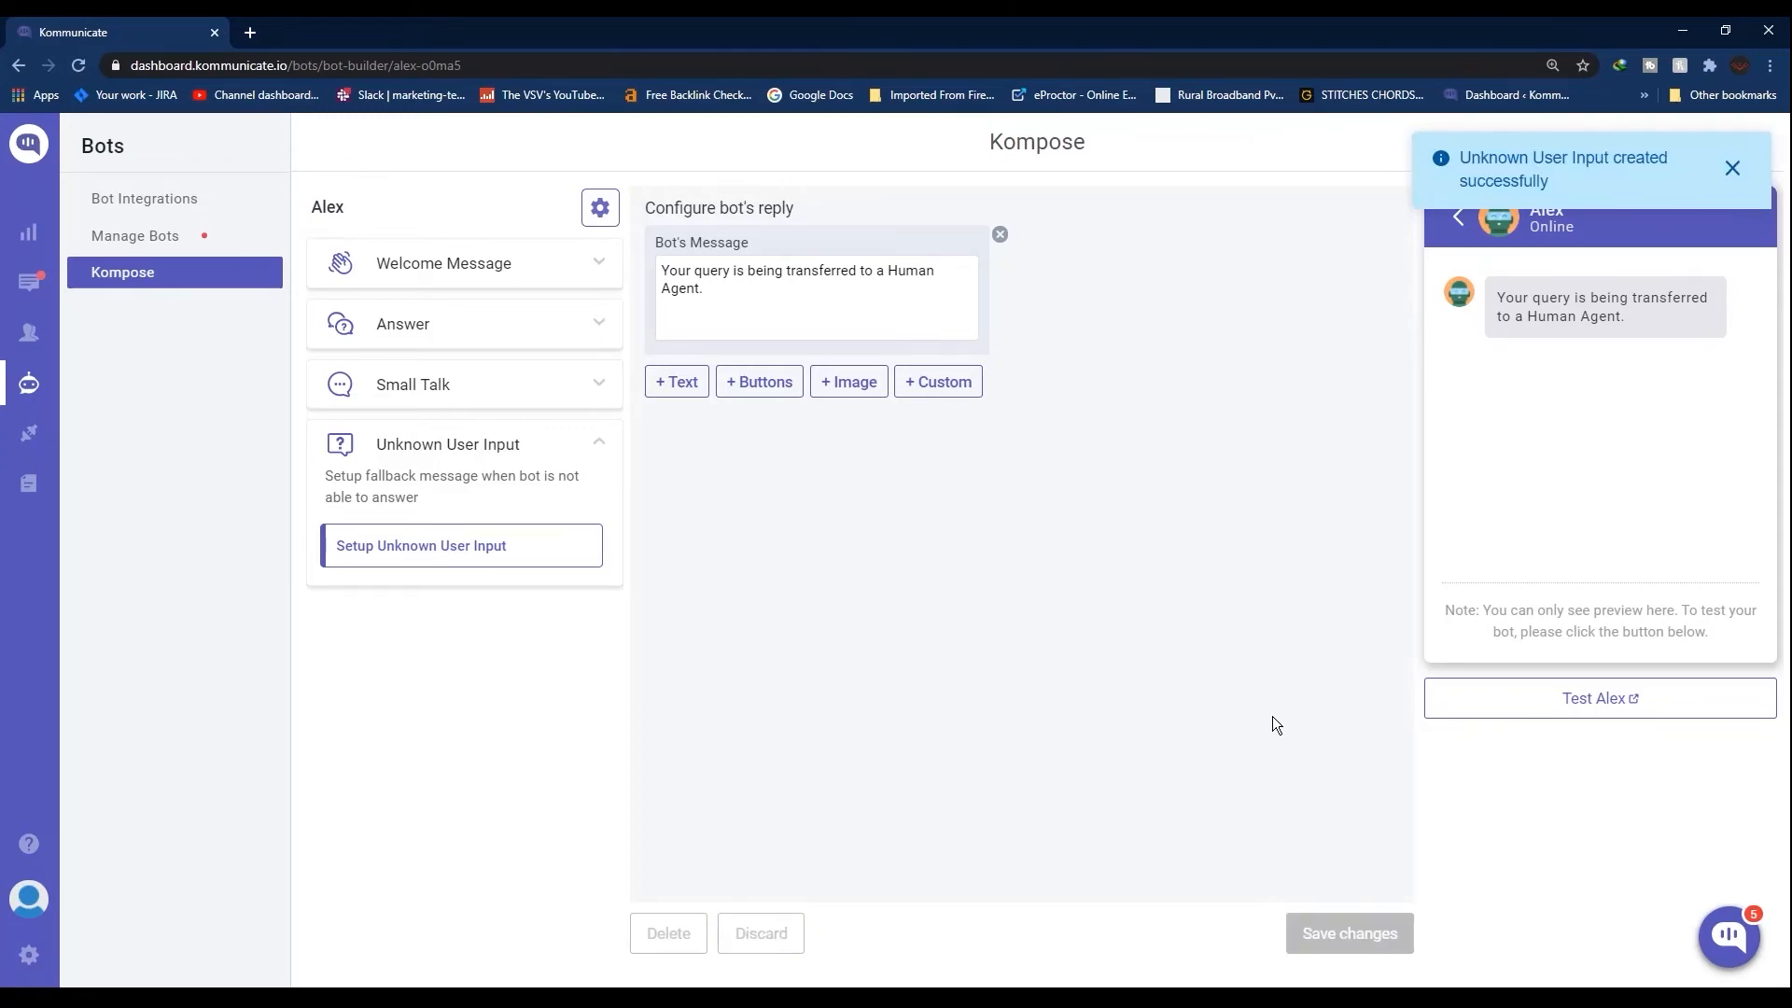
# Step: Test the Alex bot on its demo page by sending the message "plan pricing" in the chat widget
pyautogui.click(1583, 702)
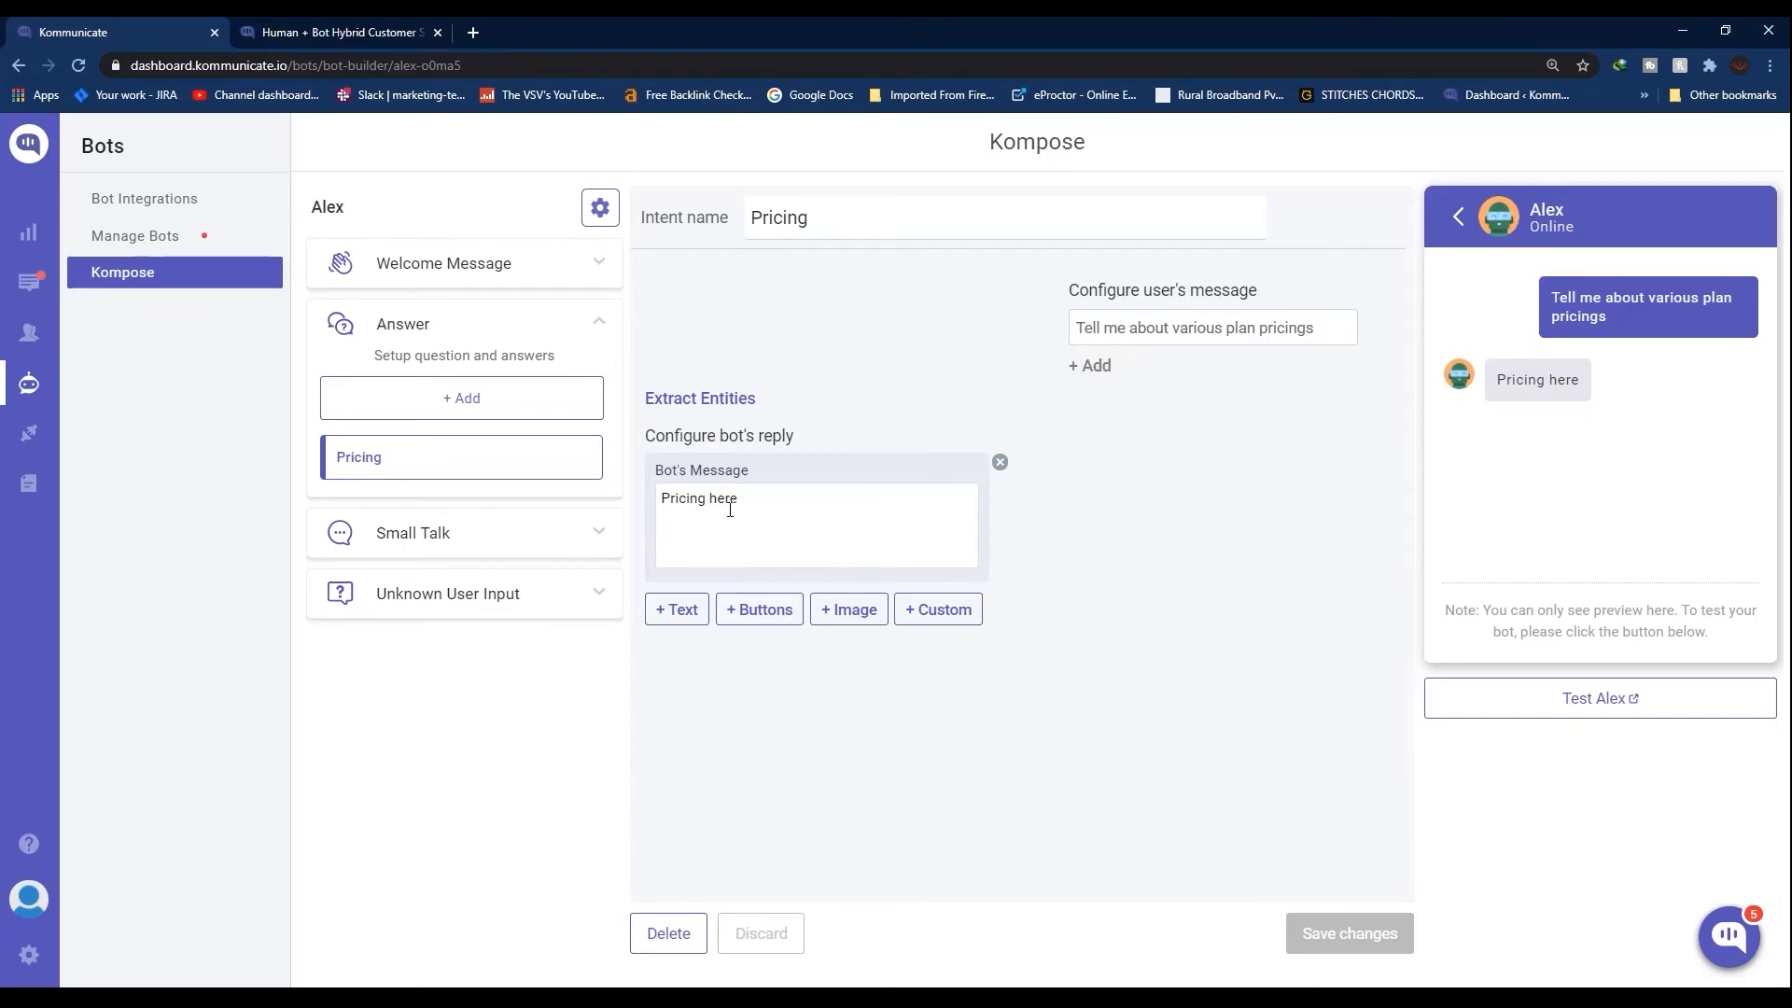
pyautogui.click(336, 32)
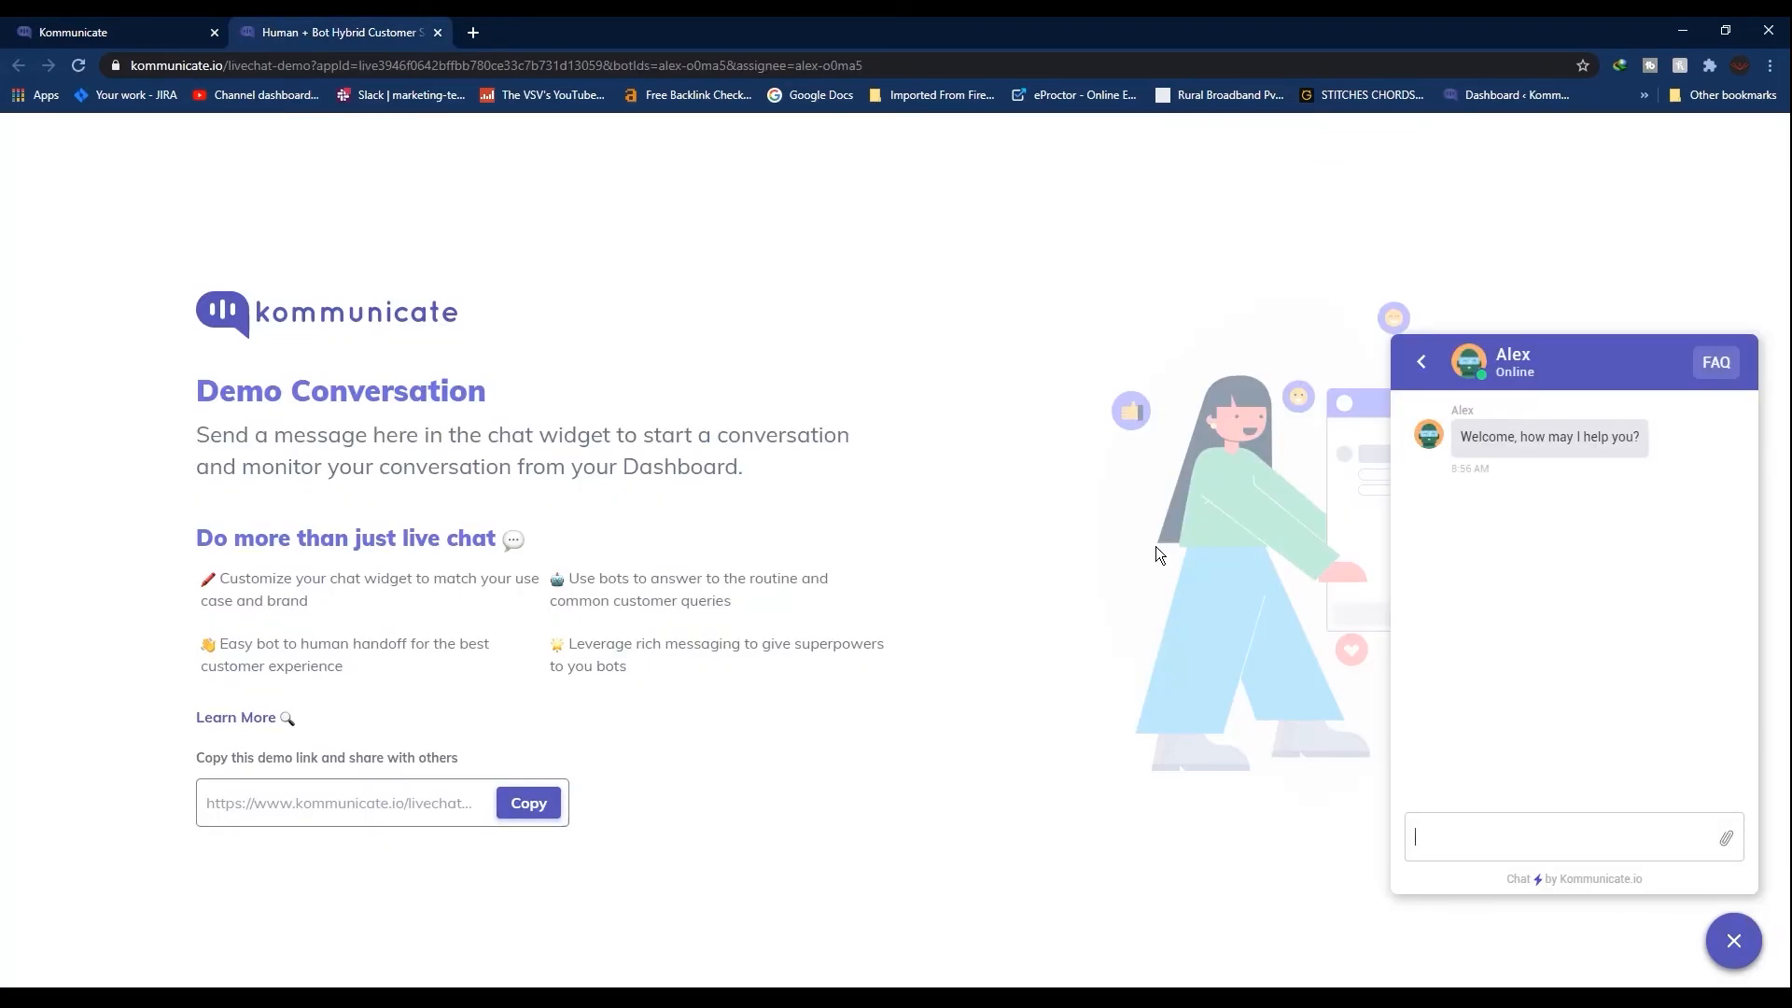
pyautogui.click(1571, 828)
pyautogui.write('plan pricing')
pyautogui.press('Return')
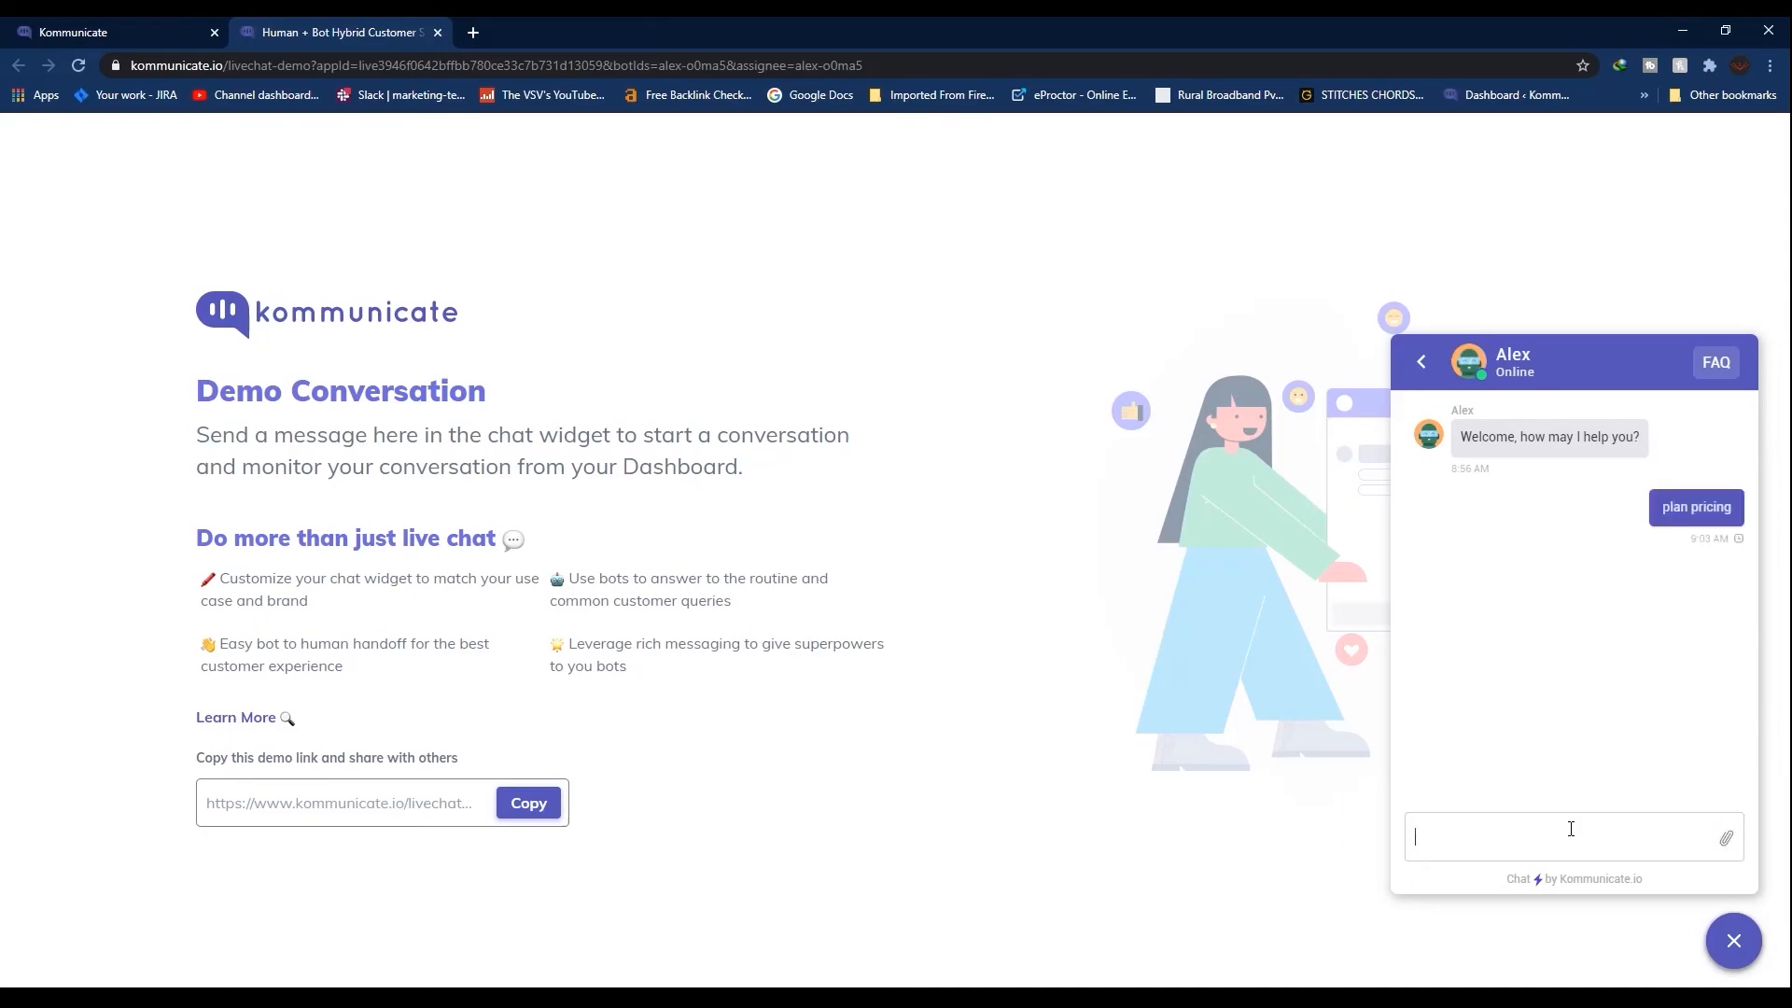